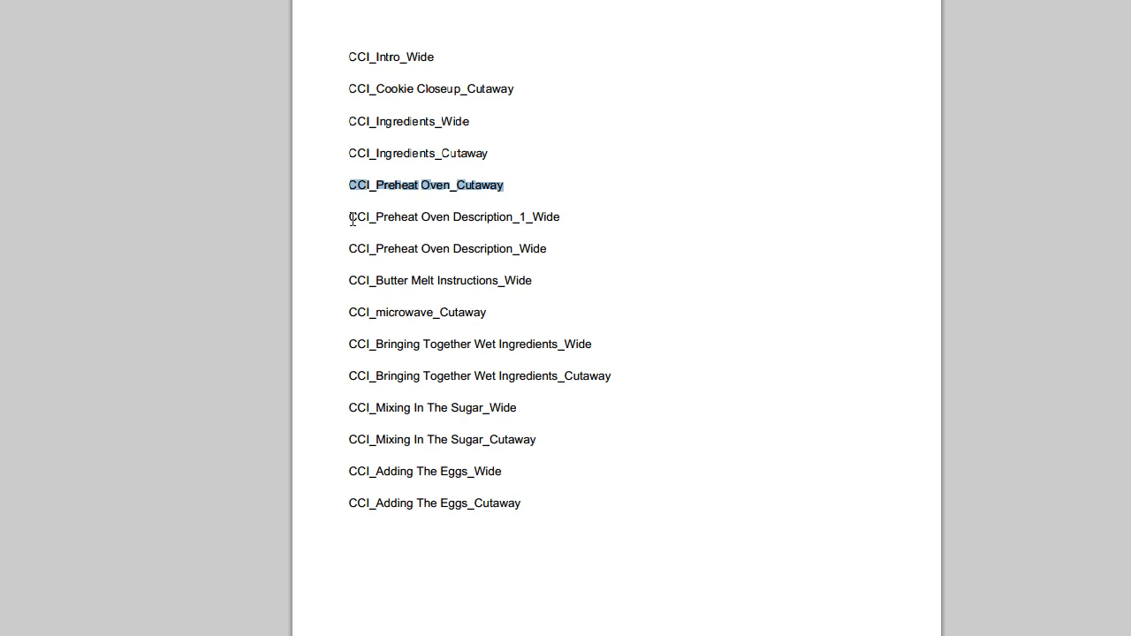
Review the CCI_Preheat Oven Description_1_Wide and CCI_Preheat Oven Description_Wide entries in the shot list
left_click_drag(349, 216, 374, 216)
left_click_drag(586, 227, 569, 227)
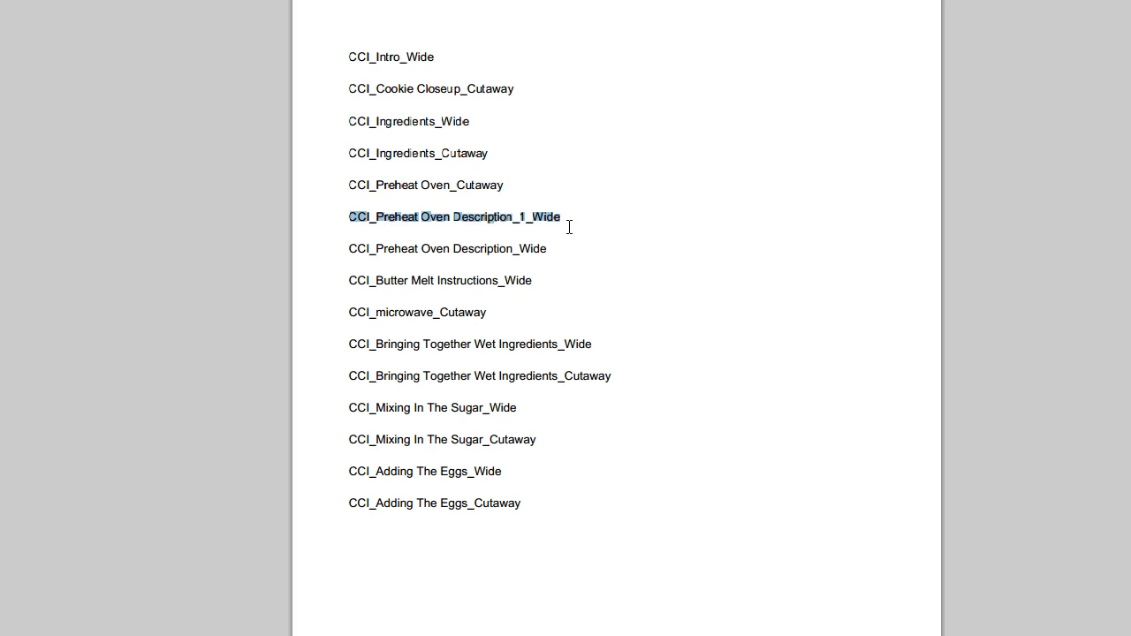
left_click_drag(350, 249, 672, 260)
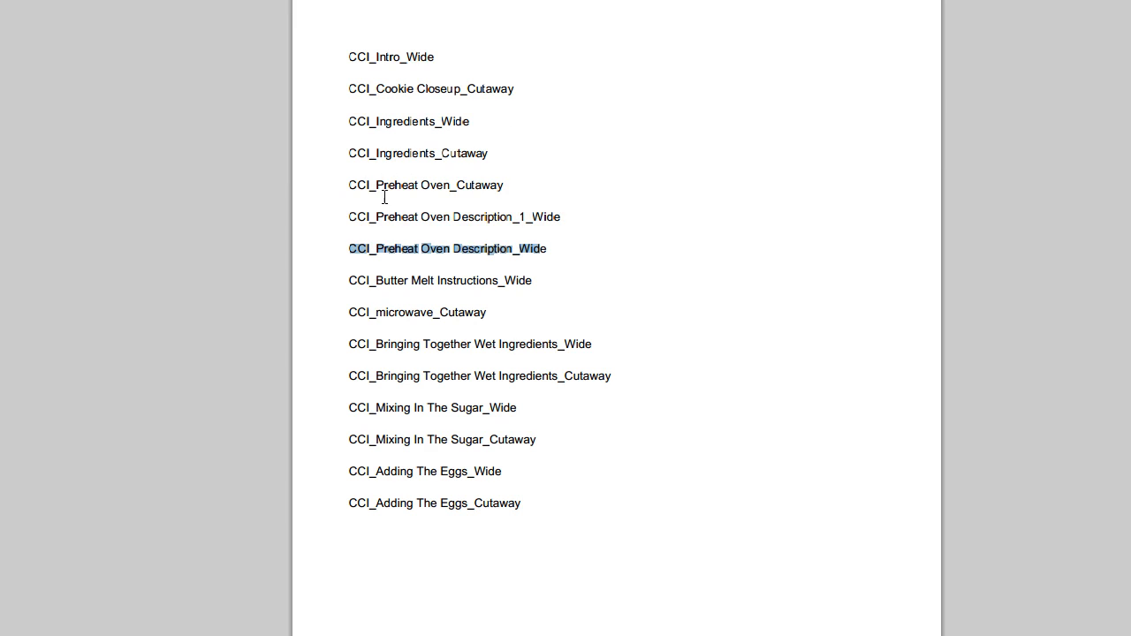
left_click_drag(343, 214, 574, 212)
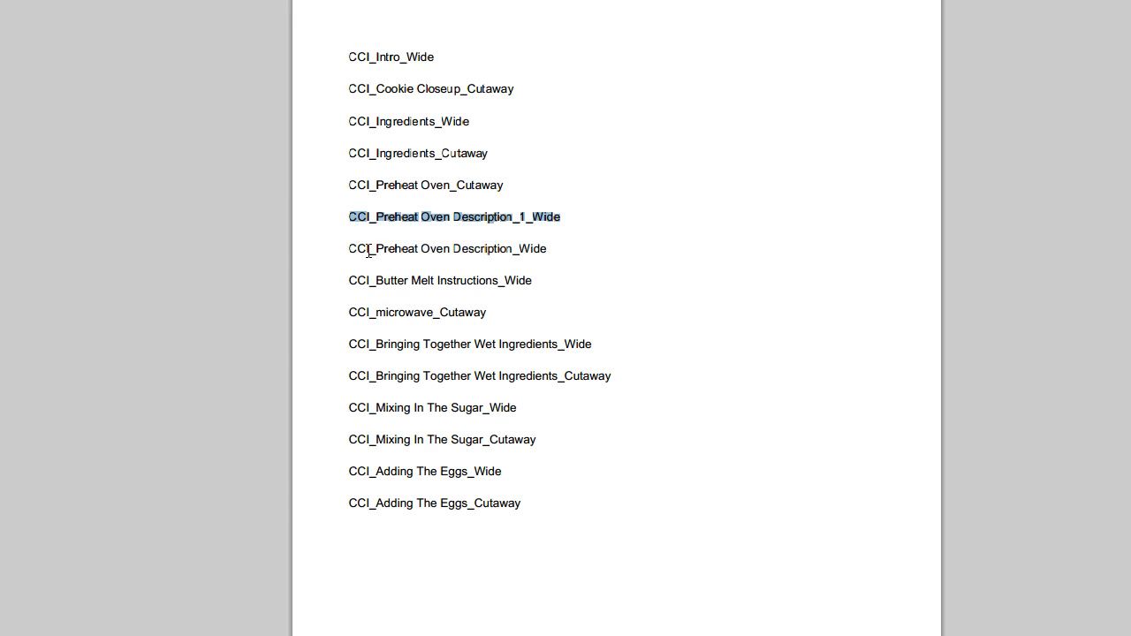
left_click_drag(353, 249, 598, 247)
left_click(696, 285)
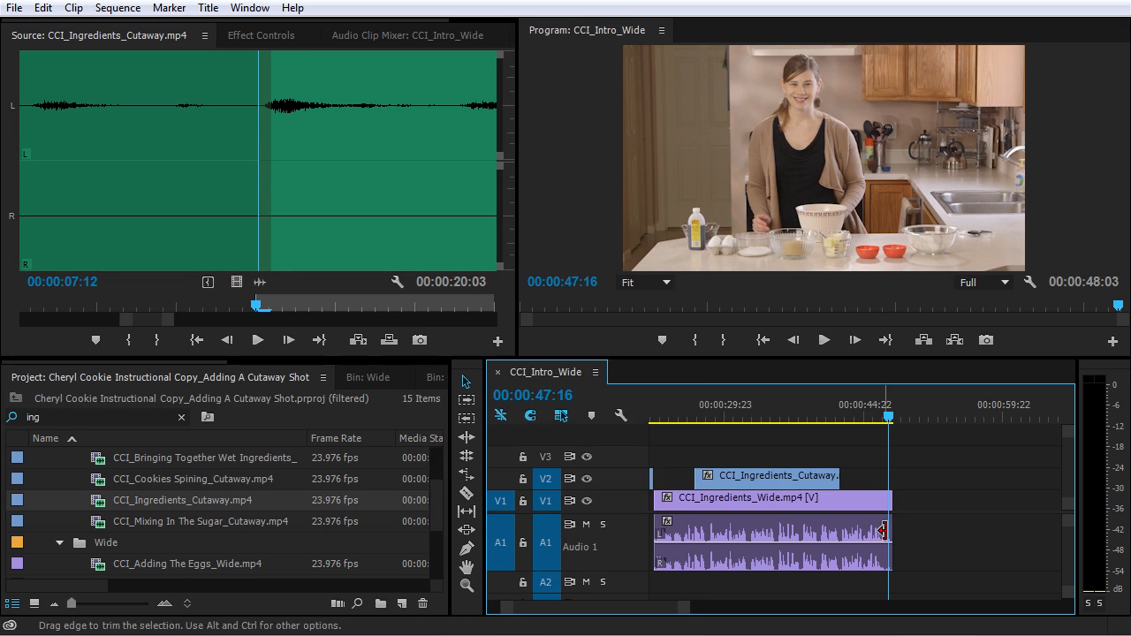
Clear the project search filter and load CCI_Preheat Oven Description_1_Wide.mp4 into the Source monitor
scroll(116, 532, "down", 2)
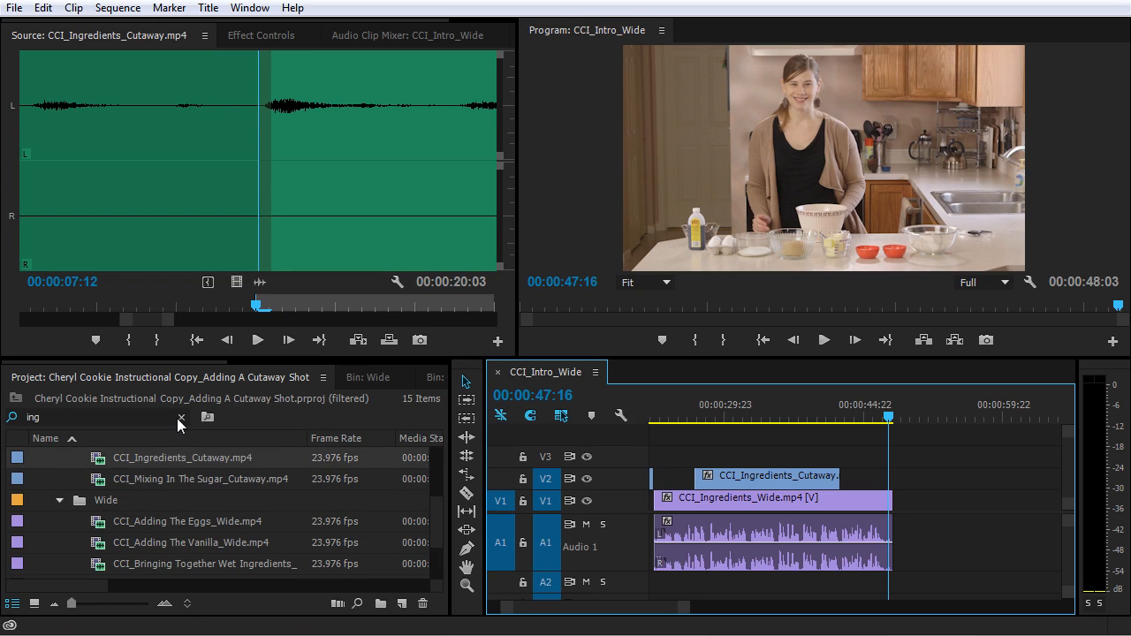
left_click(181, 417)
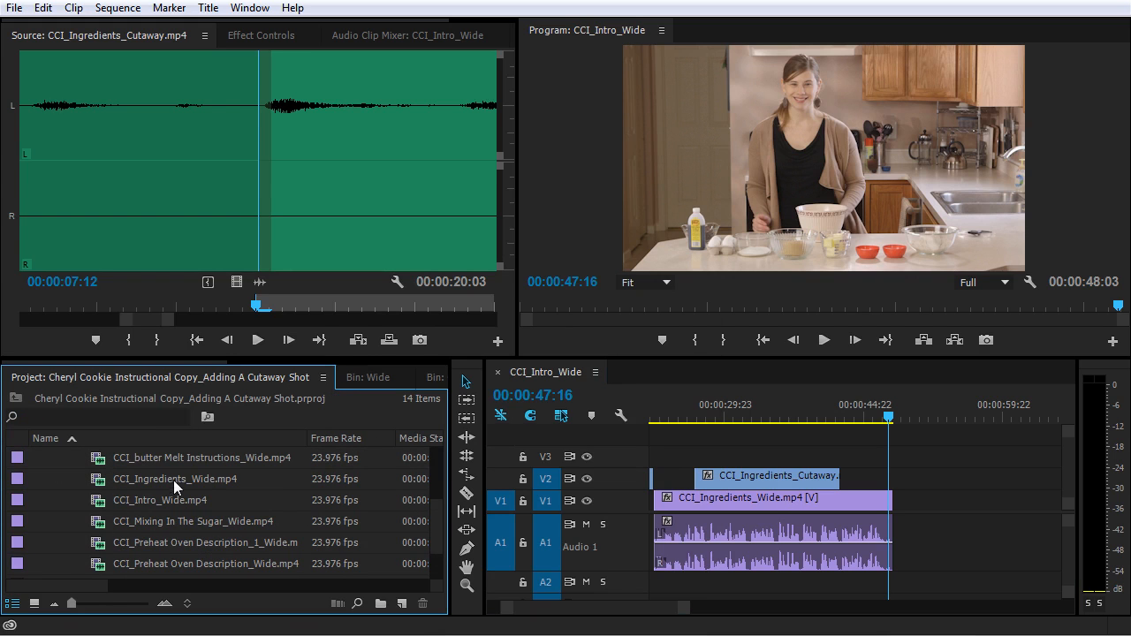
scroll(189, 500, "down", 2)
double_click(96, 501)
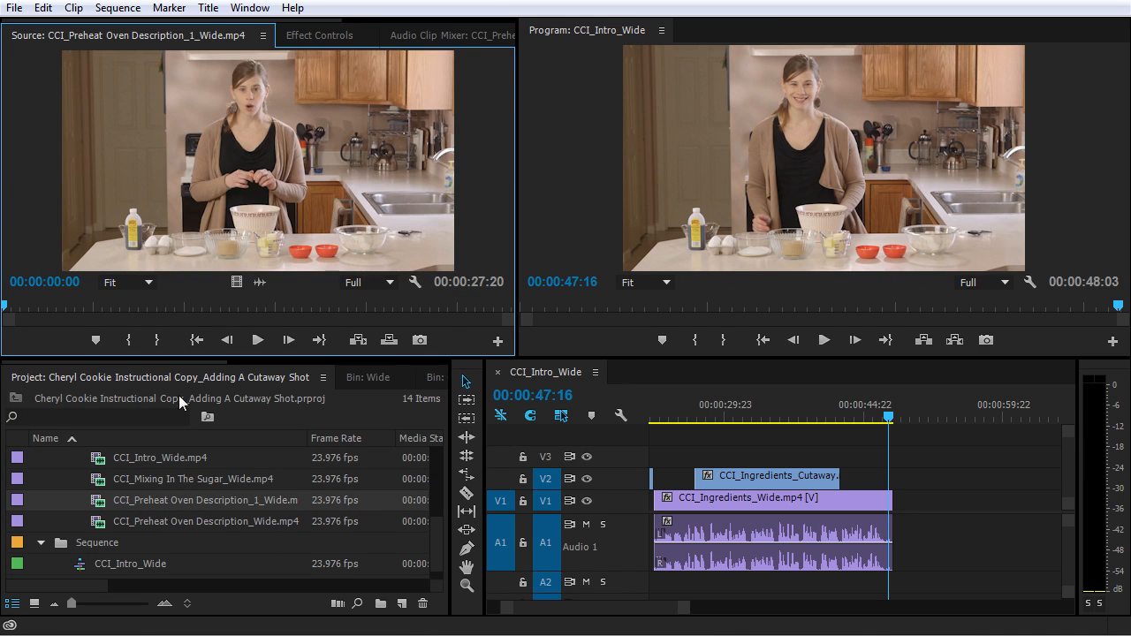
Preview CCI_Preheat Oven Description_1_Wide.mp4 and CCI_Preheat Oven Description_Wide.mp4 in the Source monitor
key("space")
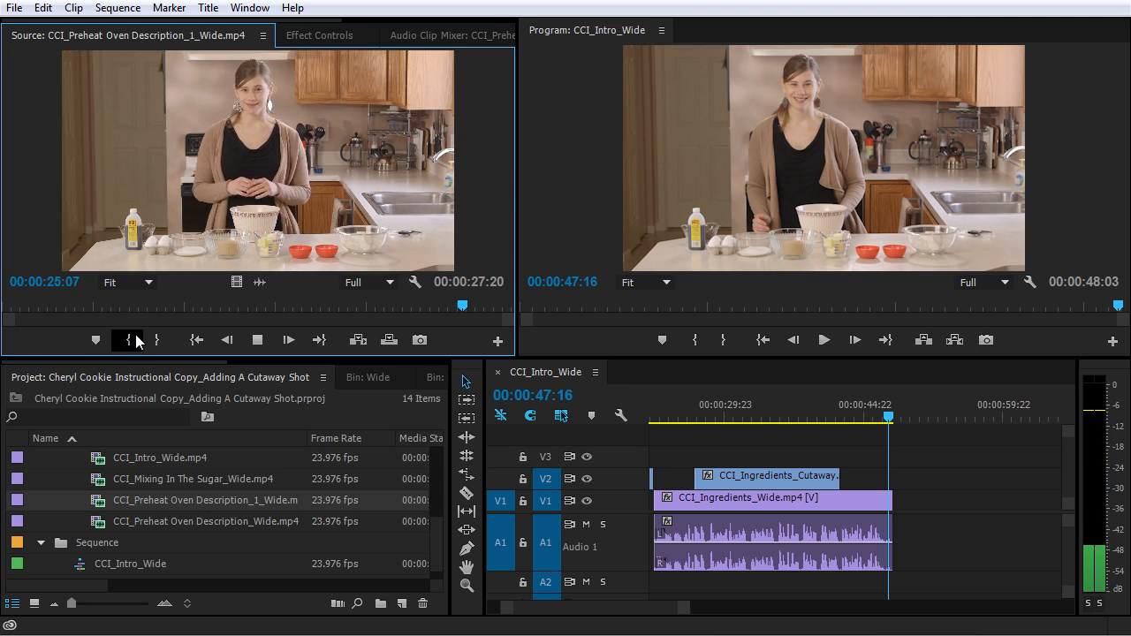
key("space")
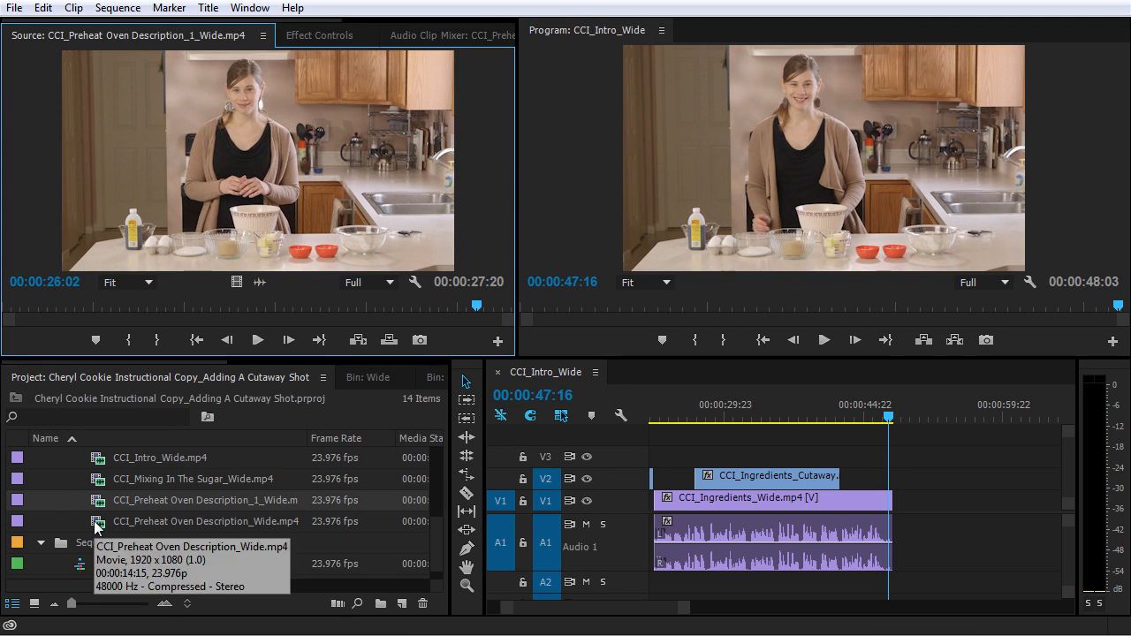
double_click(97, 523)
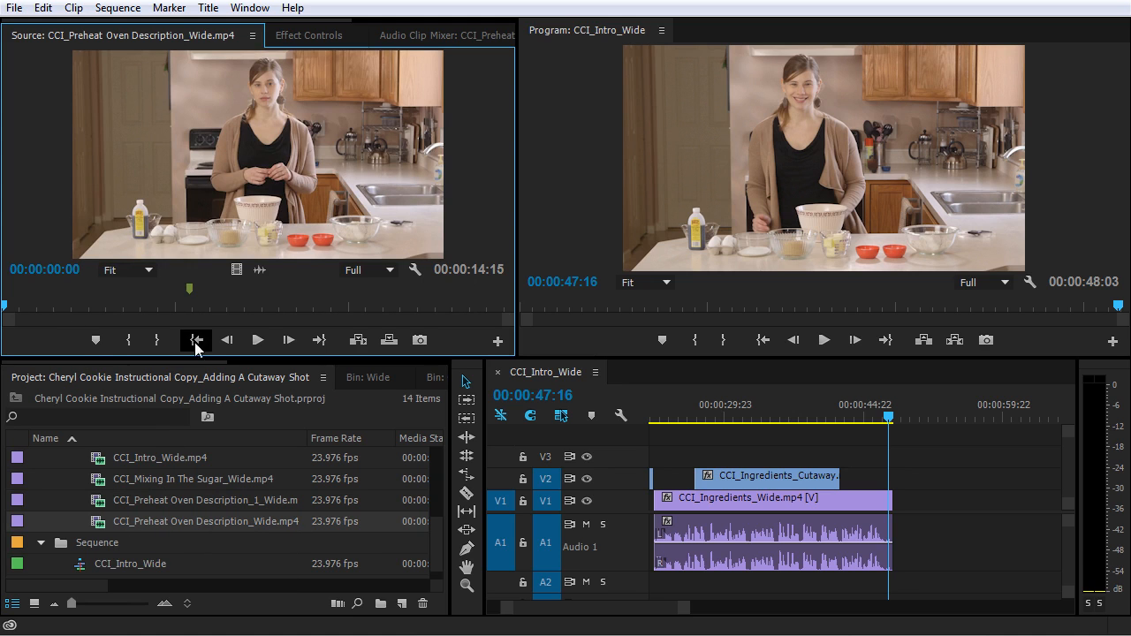
left_click(257, 339)
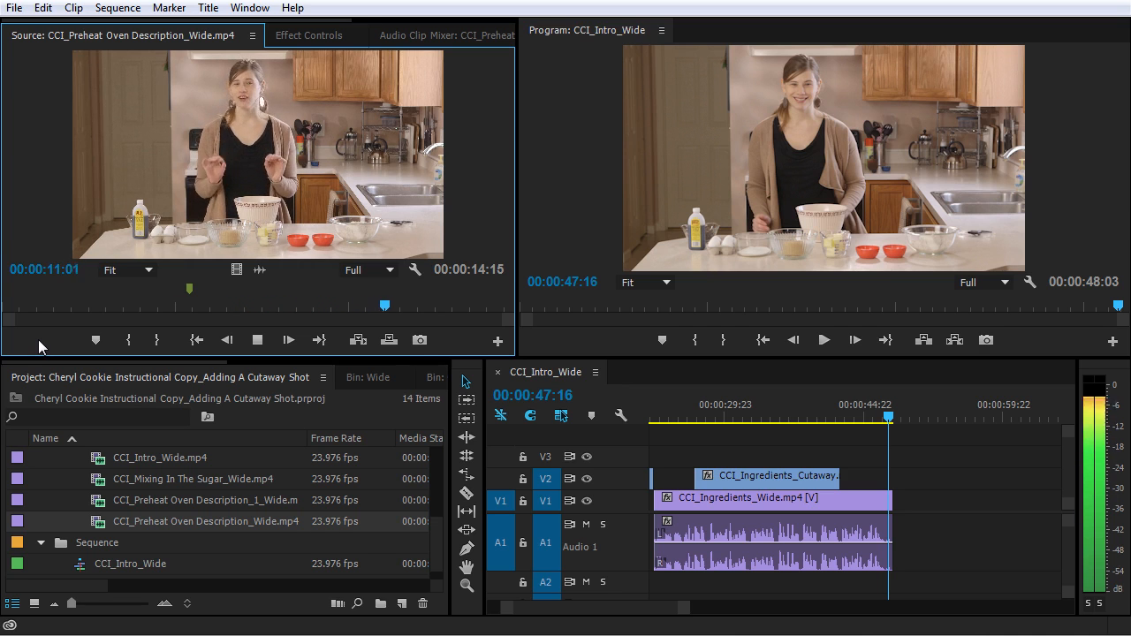
Reload CCI_Preheat Oven Description_1_Wide.mp4 in the Source monitor and mark its In point at 00:00:03:19
double_click(95, 500)
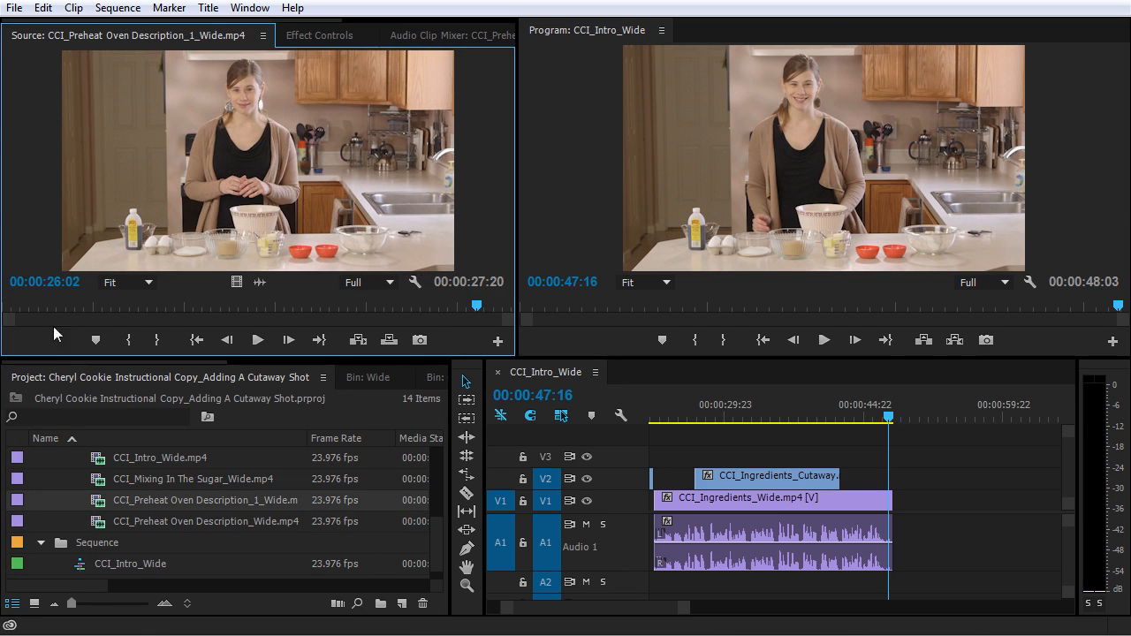
left_click(45, 307)
key("space")
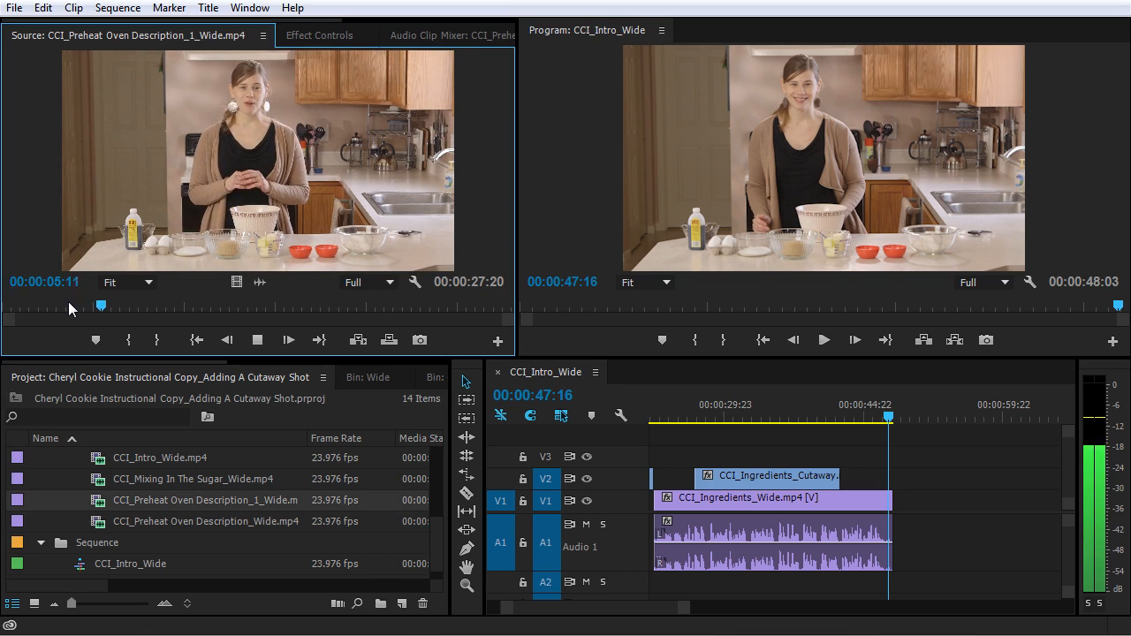
key("space")
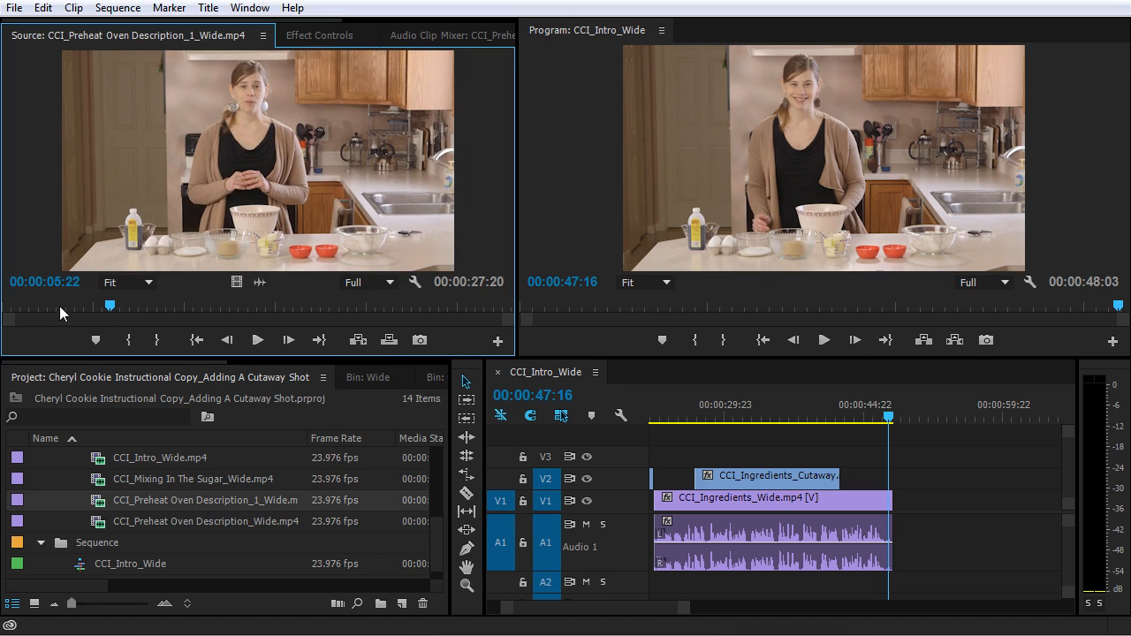
left_click(84, 305)
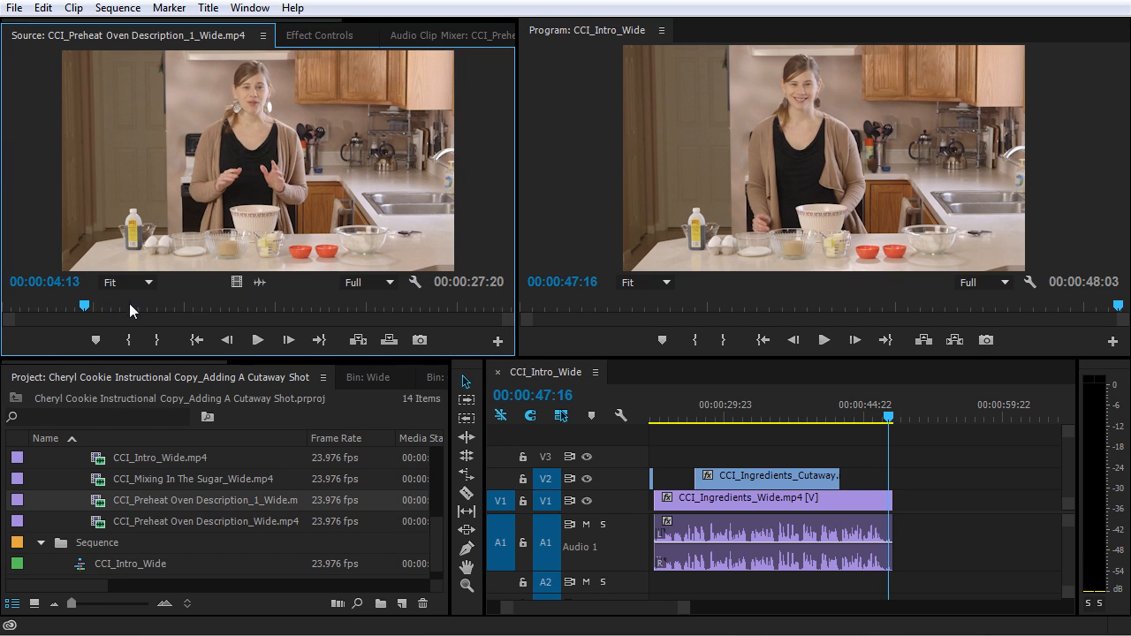
key("space")
left_click(65, 306)
key("space")
key("space")
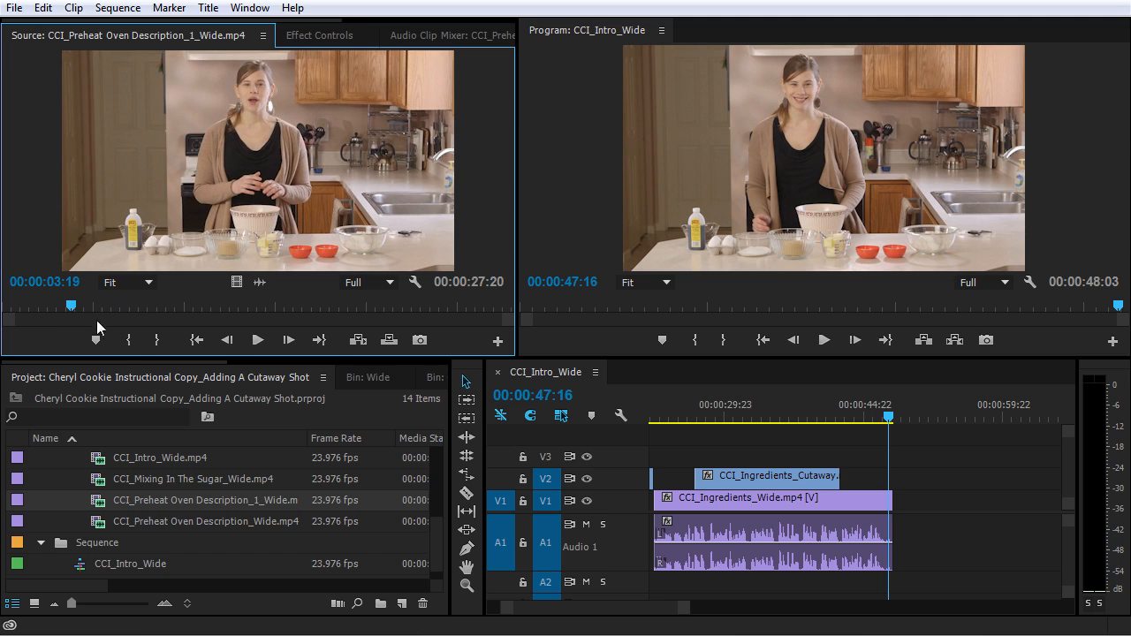
left_click(128, 339)
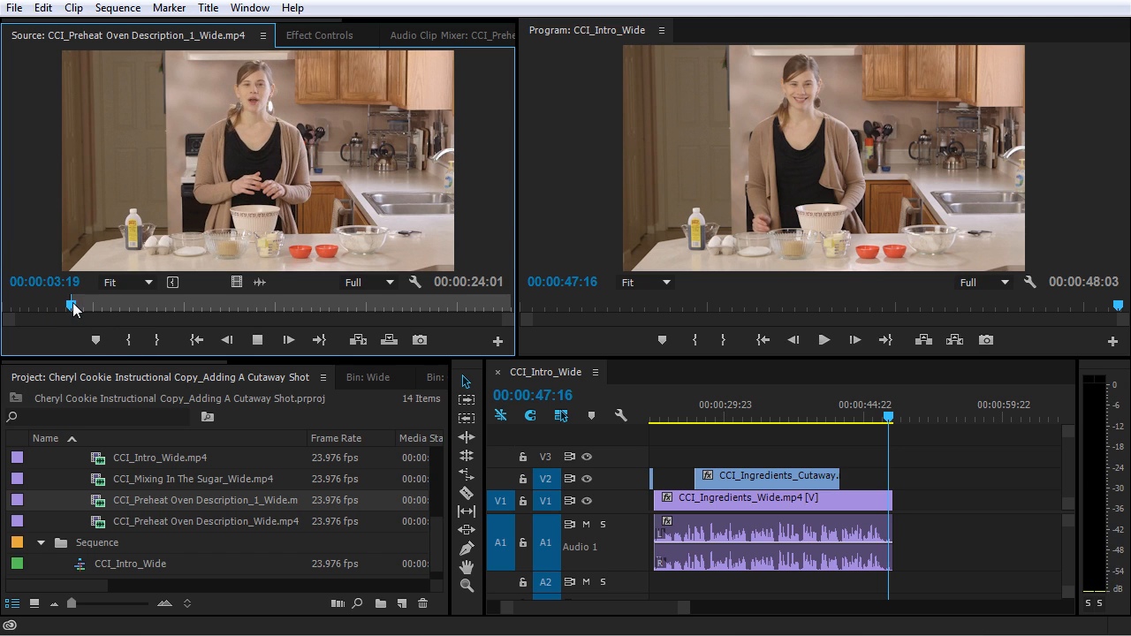
Mark the clip's Out point at 00:00:17:18 and place the marked range on V1 and A1 directly after CCI_Ingredients_Wide.mp4
key("space")
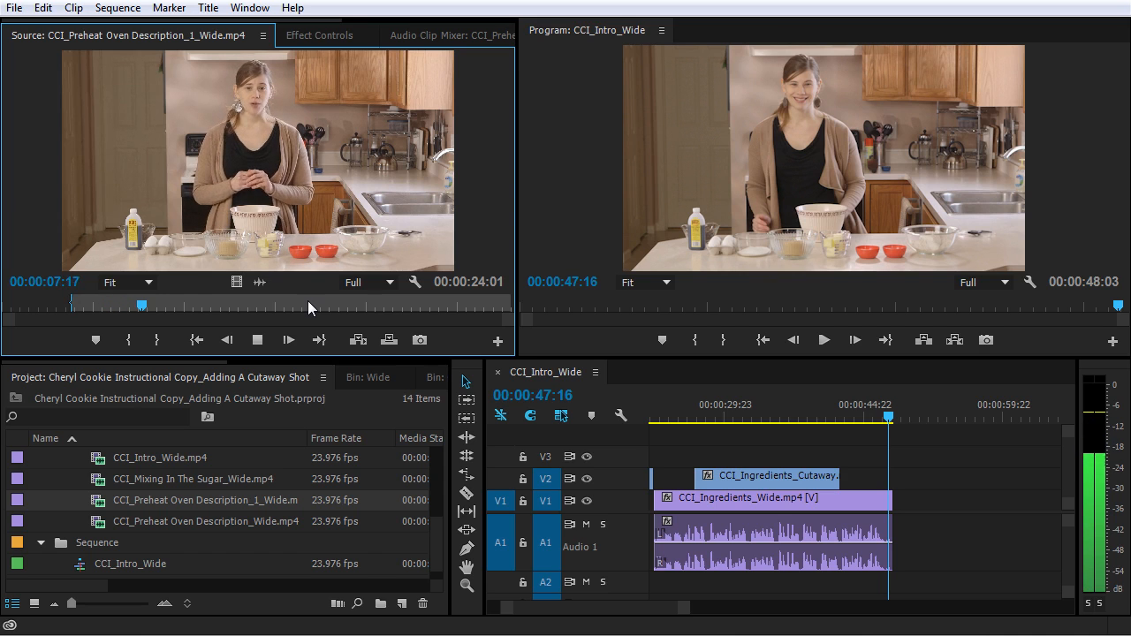
key("space")
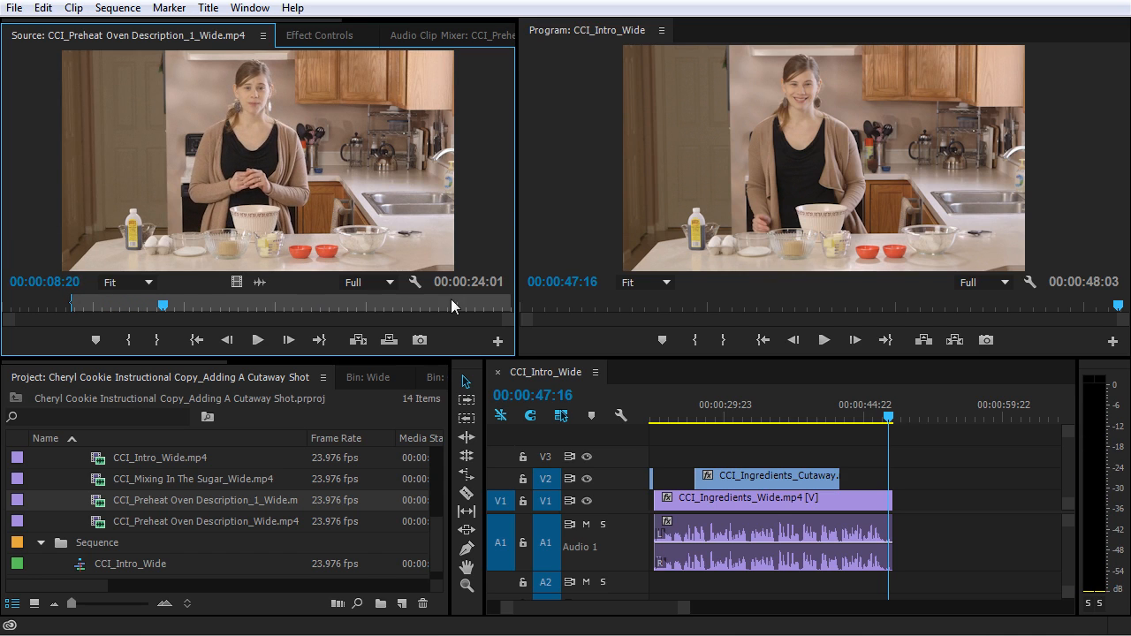
left_click(319, 306)
key("space")
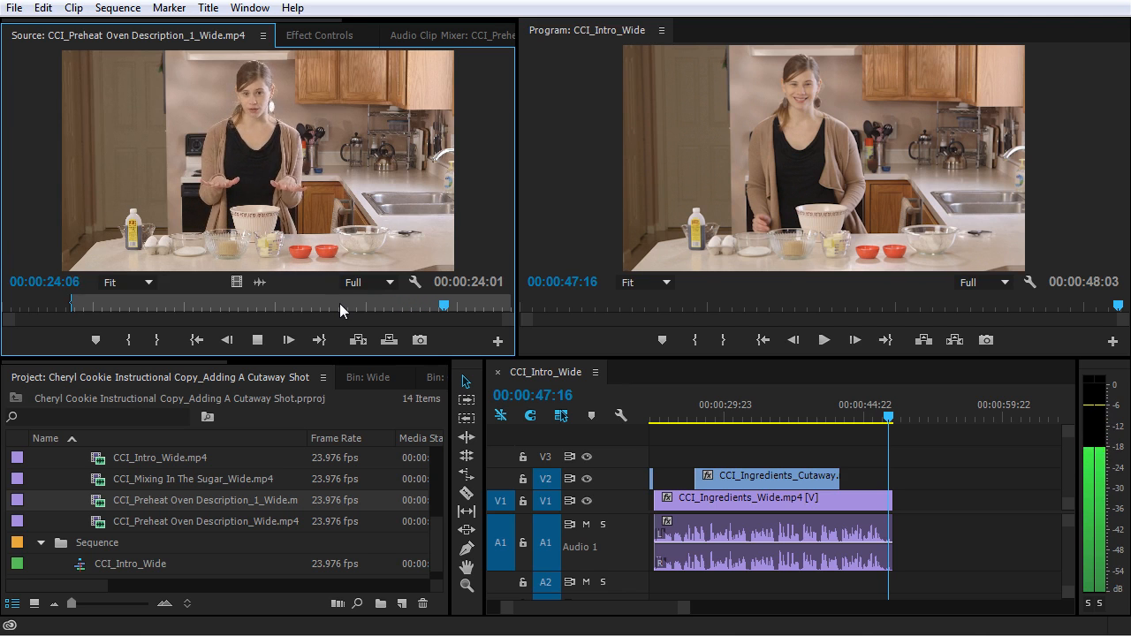
key("space")
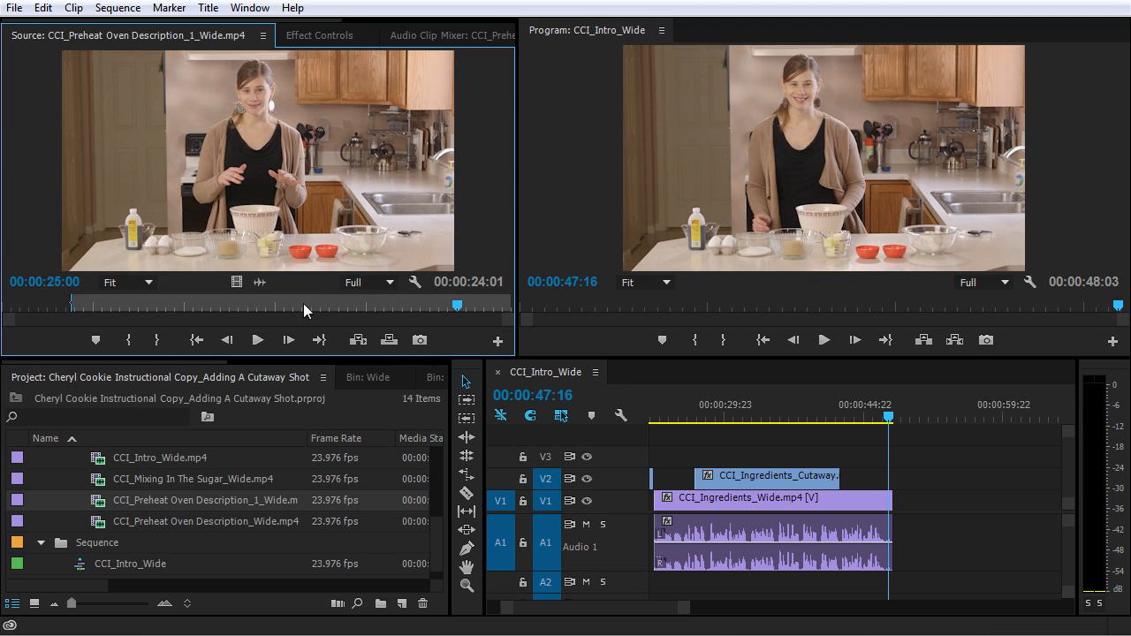
left_click(313, 304)
key("space")
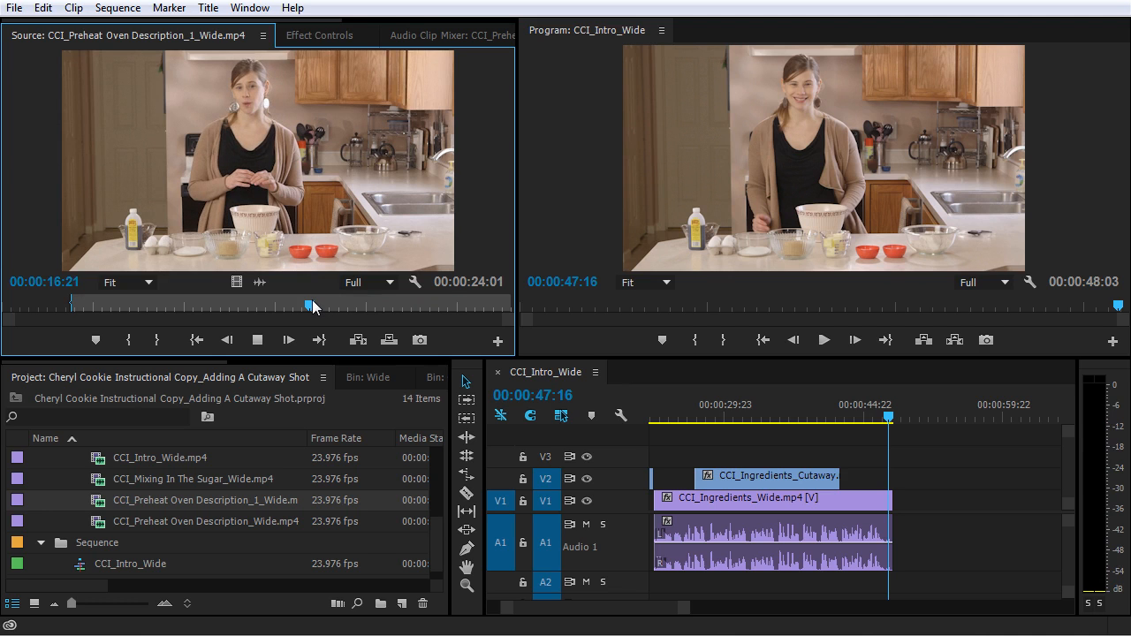
key("space")
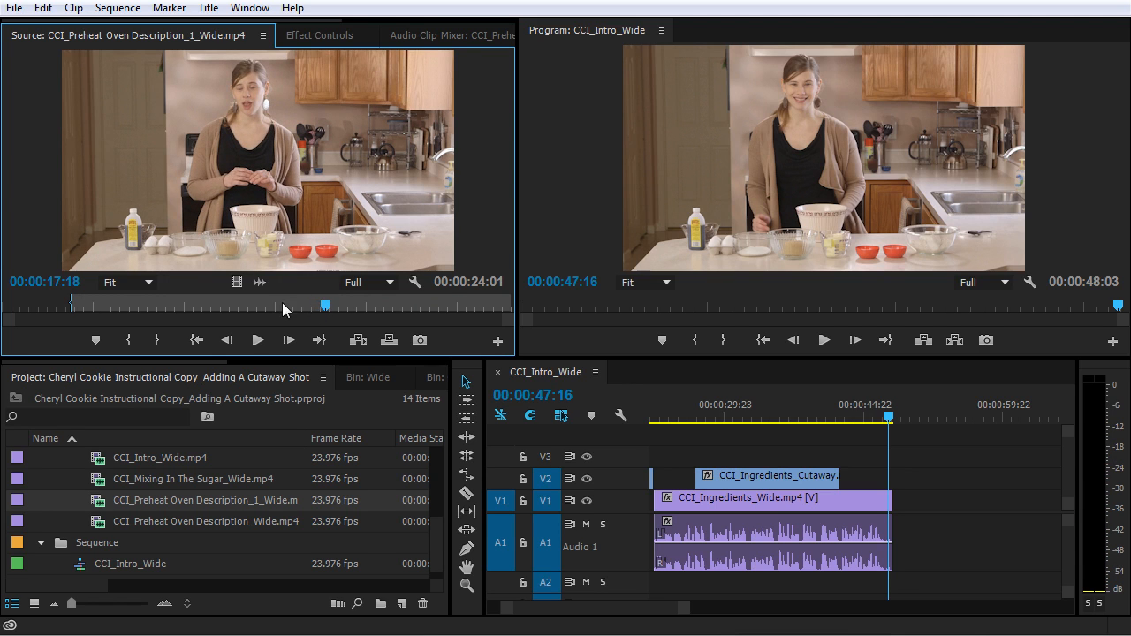
left_click(283, 305)
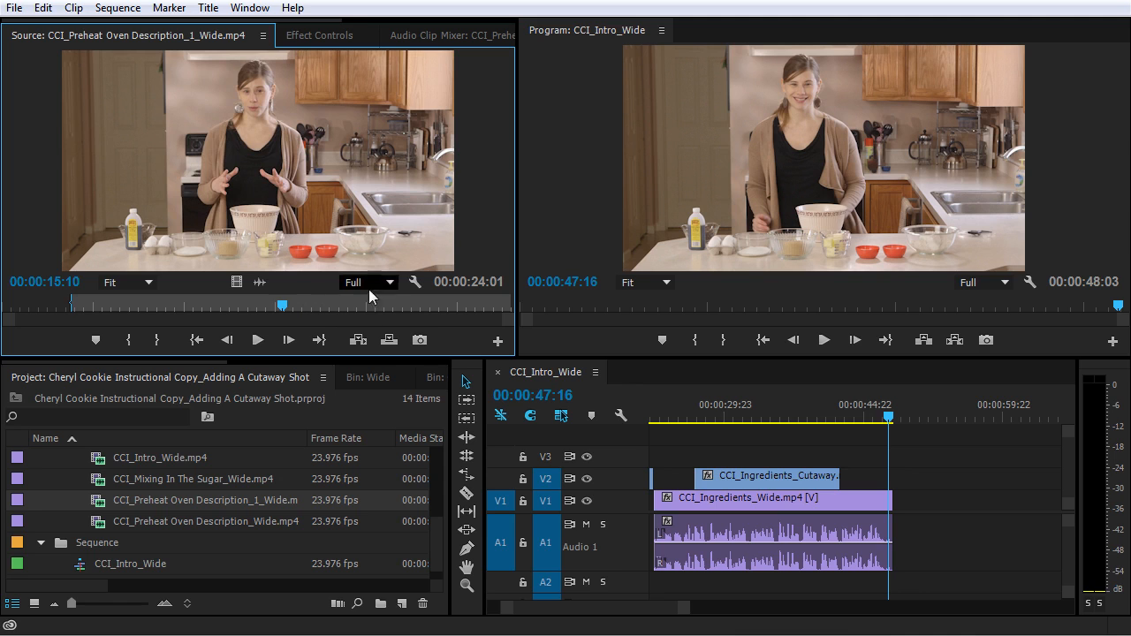
key("space")
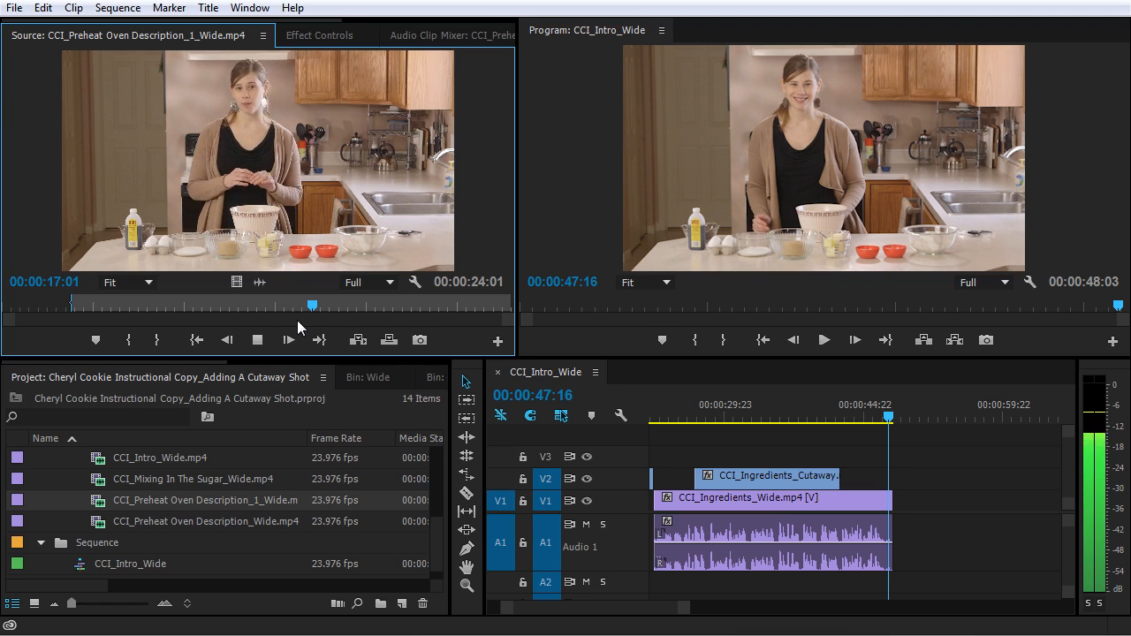
key("space")
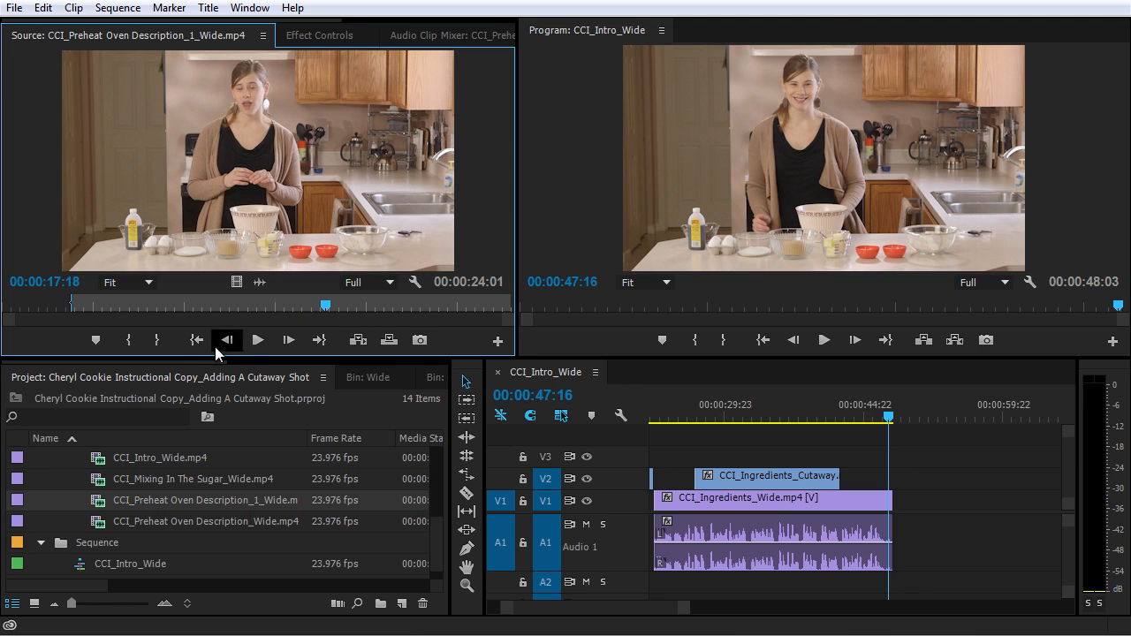
left_click(157, 341)
left_click_drag(686, 347, 899, 510)
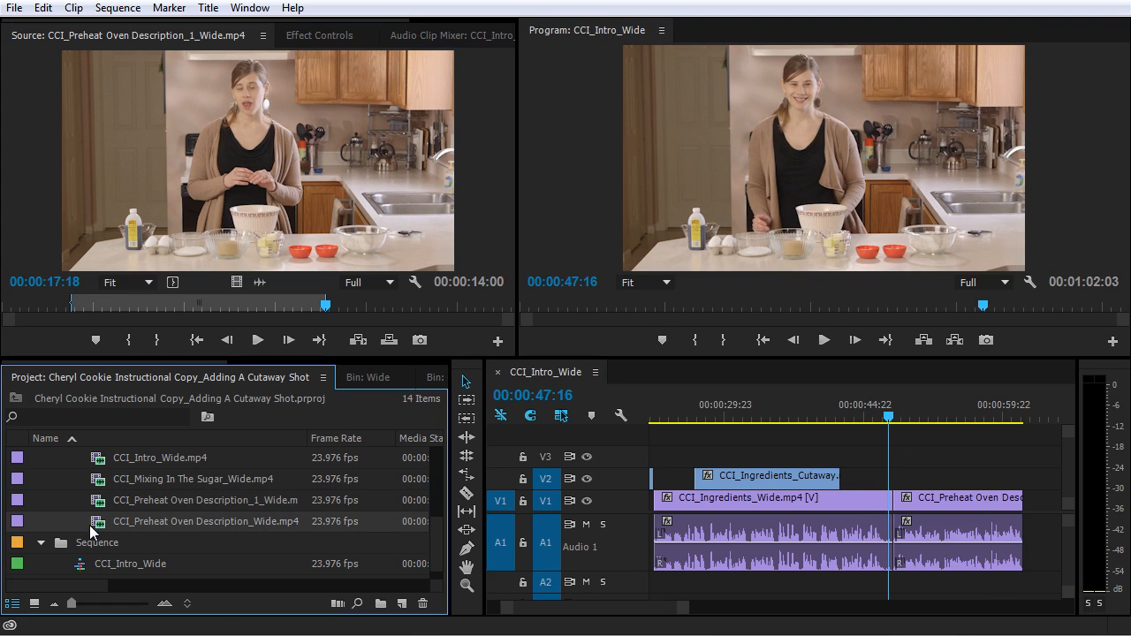
Load CCI_Preheat Oven Description_Wide.mp4 into the Source monitor and mark its In point at 00:00:07:07
double_click(91, 525)
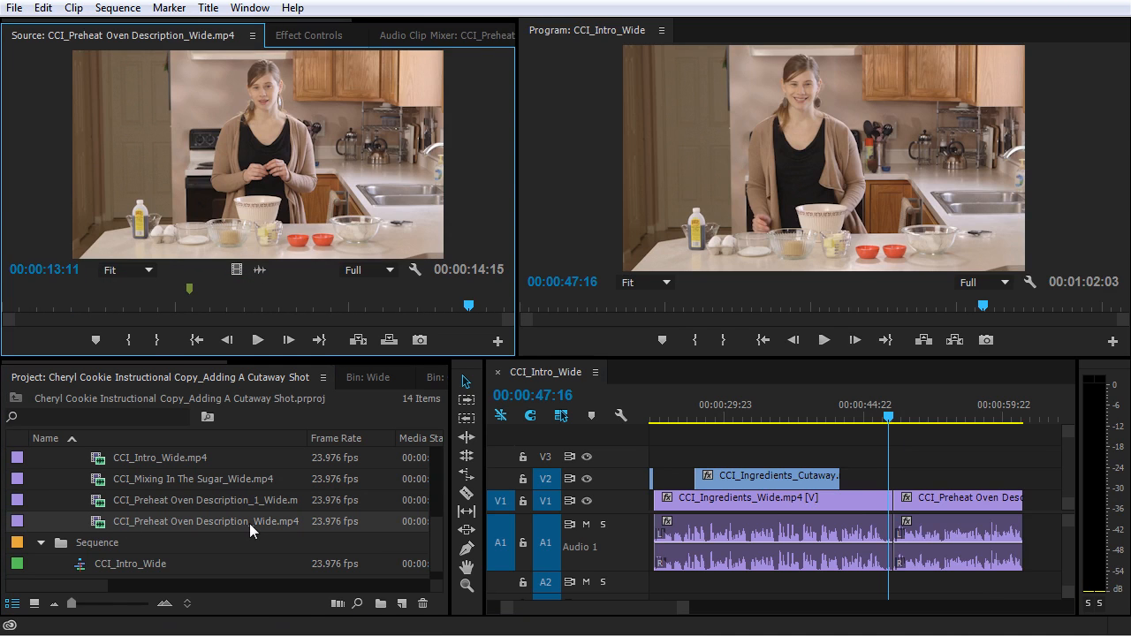
left_click_drag(143, 309, 258, 311)
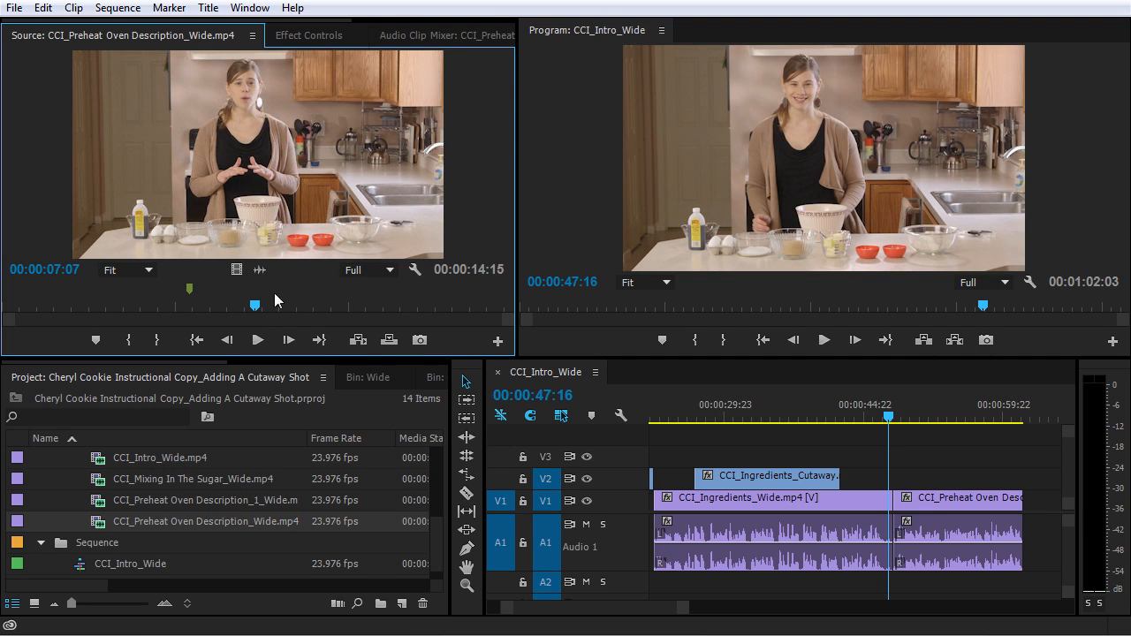
left_click(129, 339)
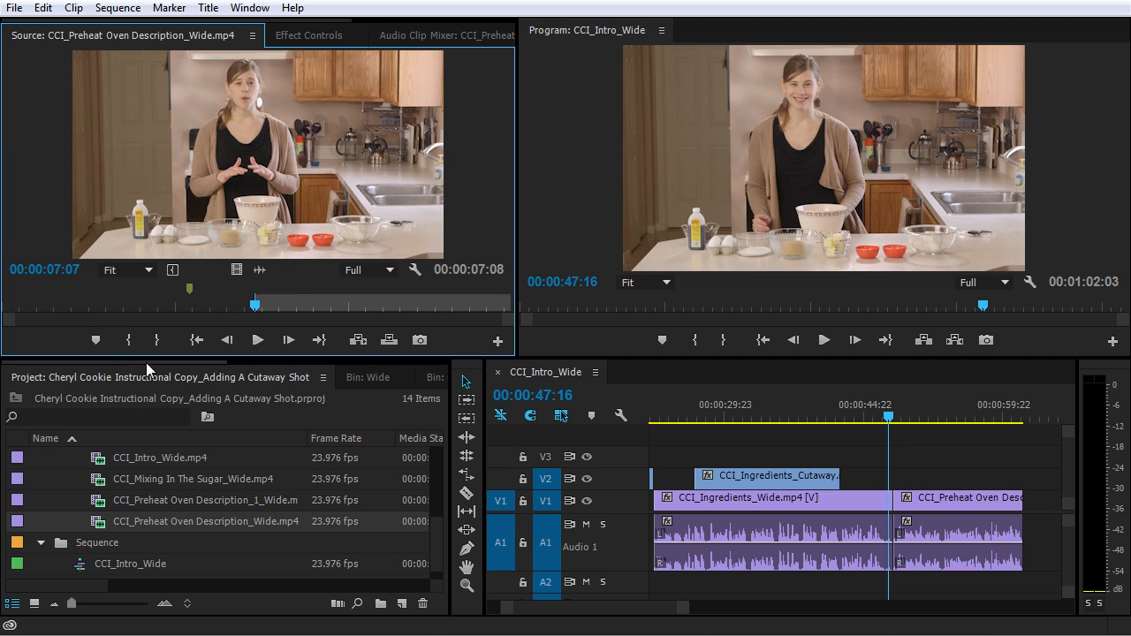
Mark the Out point at 00:00:12:14 and append the marked range to the end of the sequence on V1 and A1
key("space")
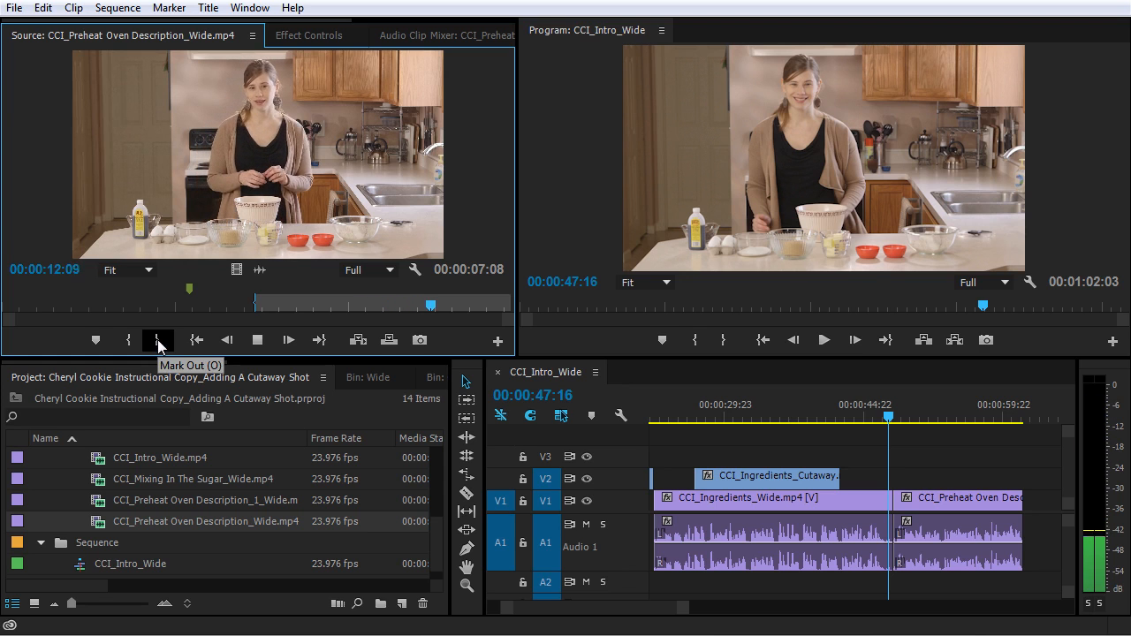
key("space")
left_click(159, 341)
left_click_drag(248, 196, 1034, 505)
Play back the end of the sequence to check the cut between the two preheat oven clips
key("space")
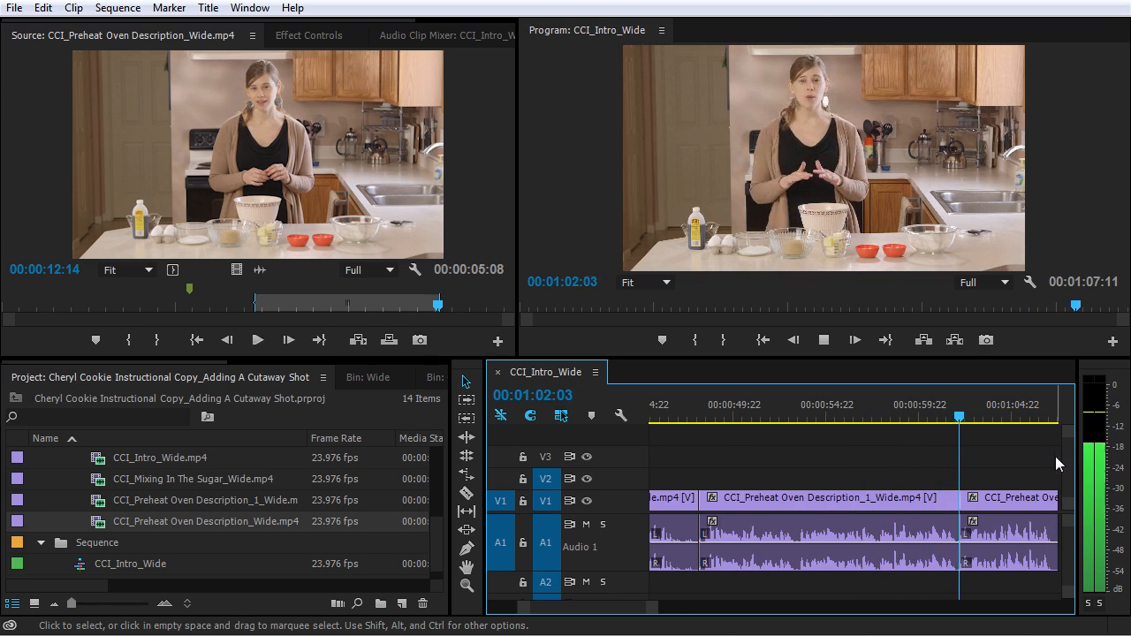
scroll(998, 486, "down", 3)
key("=")
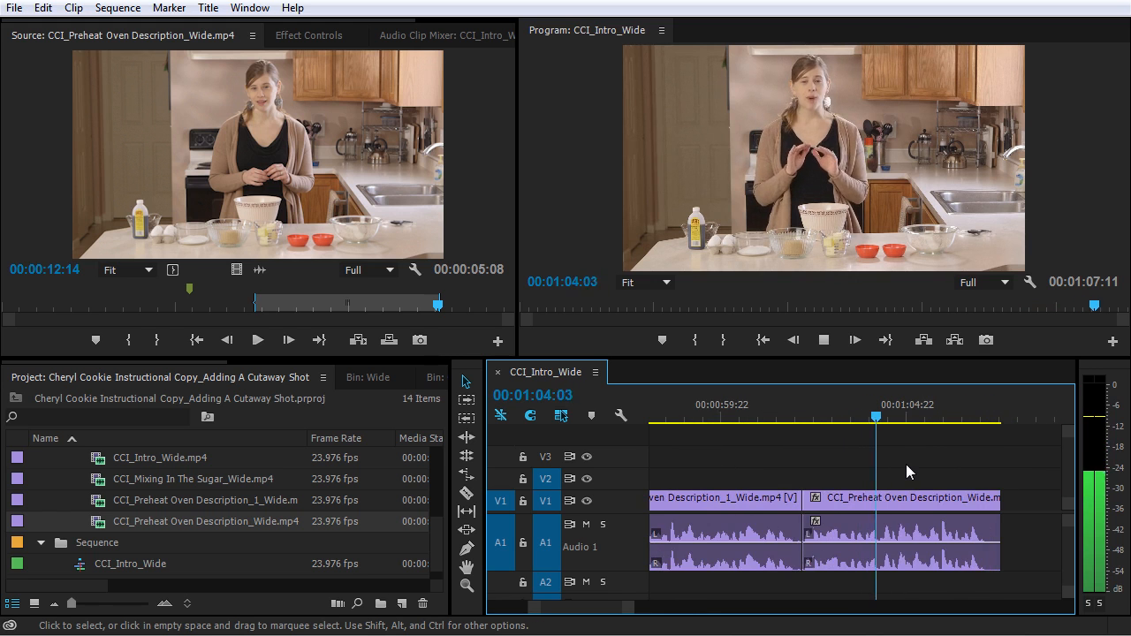
key("=")
key("minus")
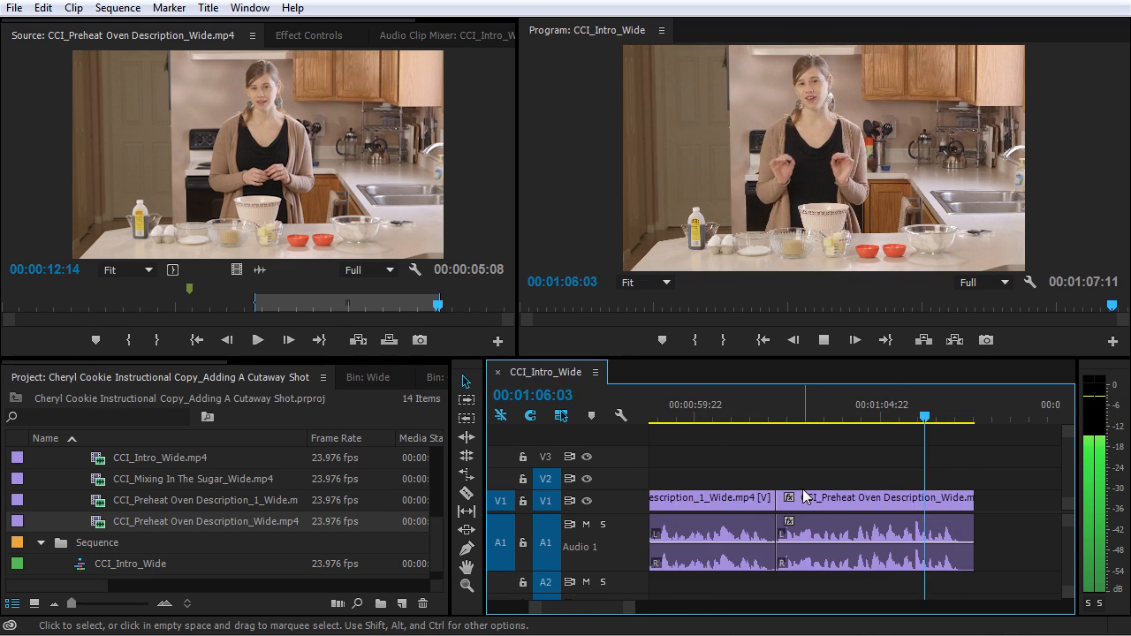
key("minus")
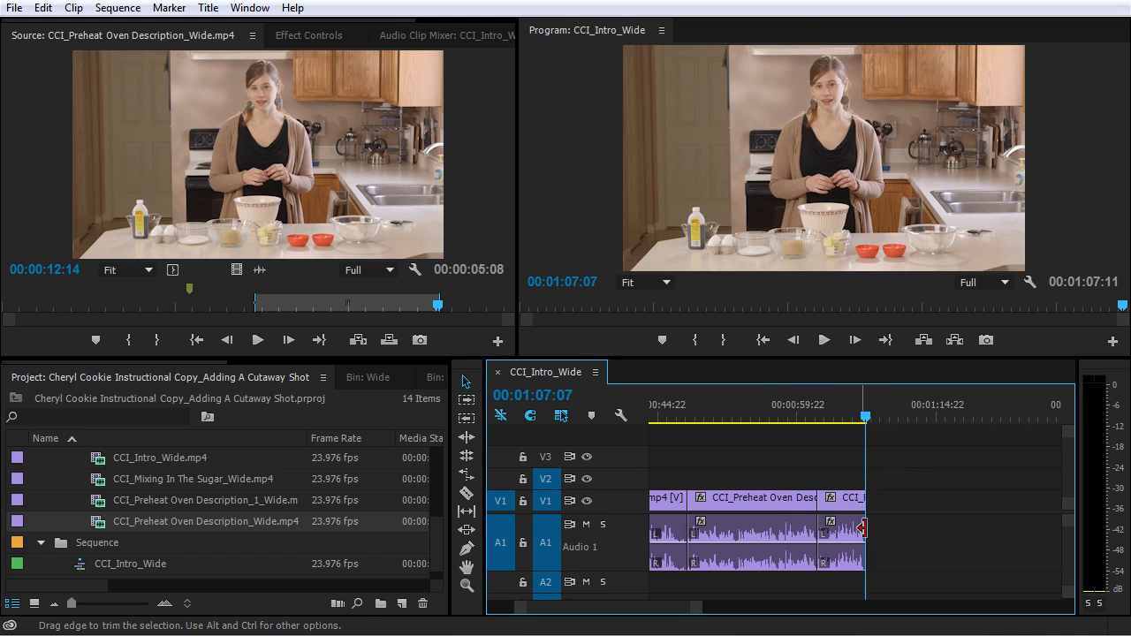
Filter the project for "preh" to find CCI_Preheat Oven Cutaway.mp4, load it into the Source monitor, and clear the filter
left_click(815, 493)
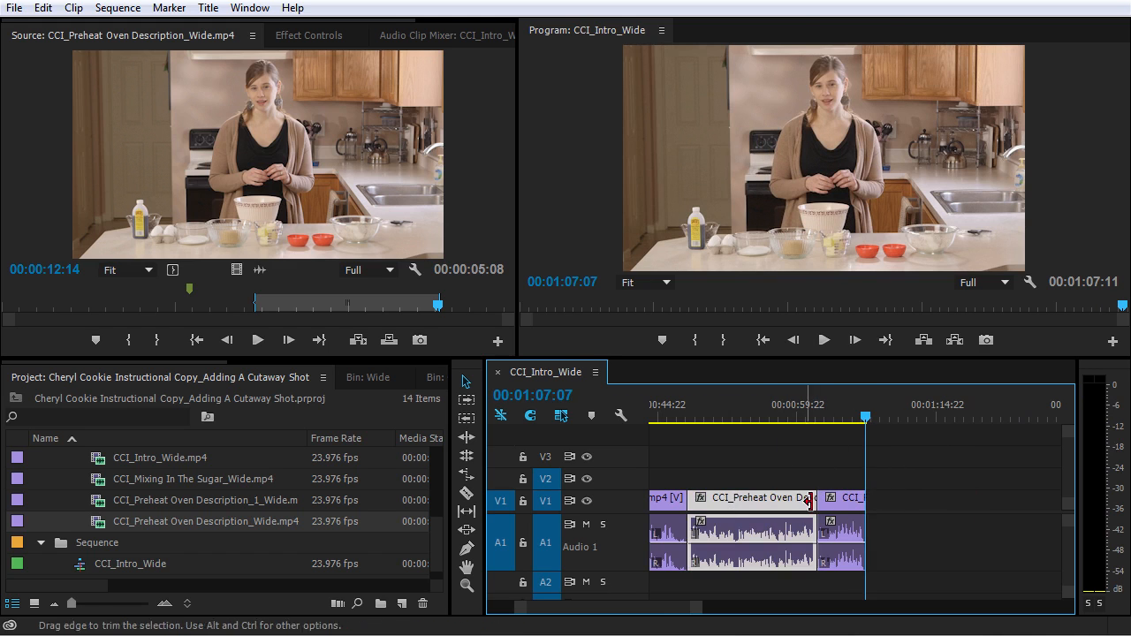
left_click(844, 506)
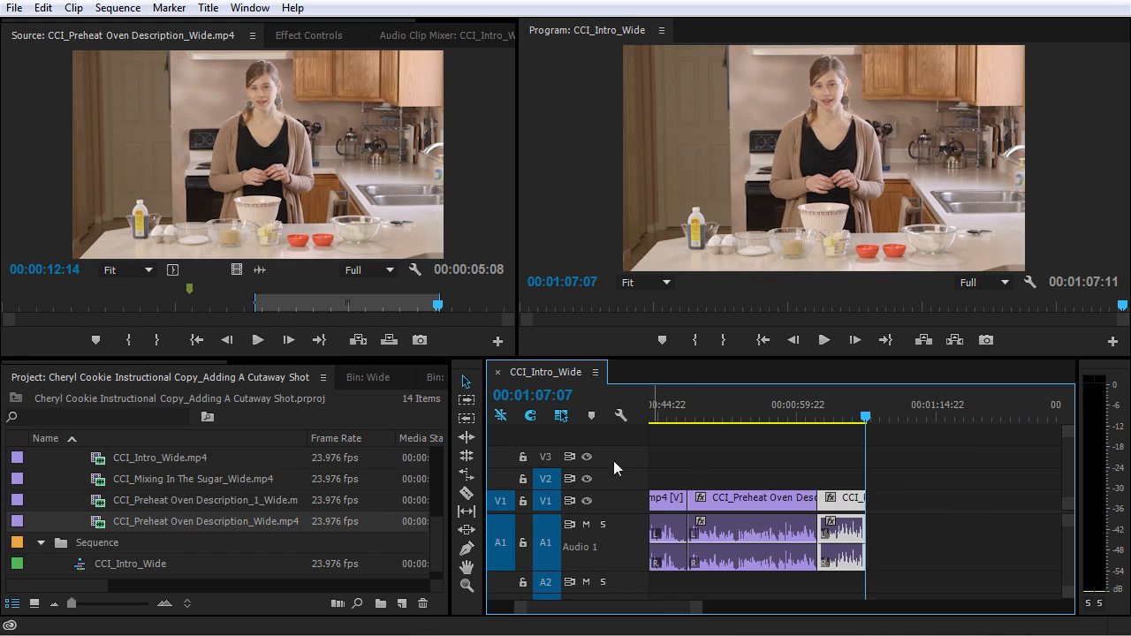
scroll(185, 514, "up", 5)
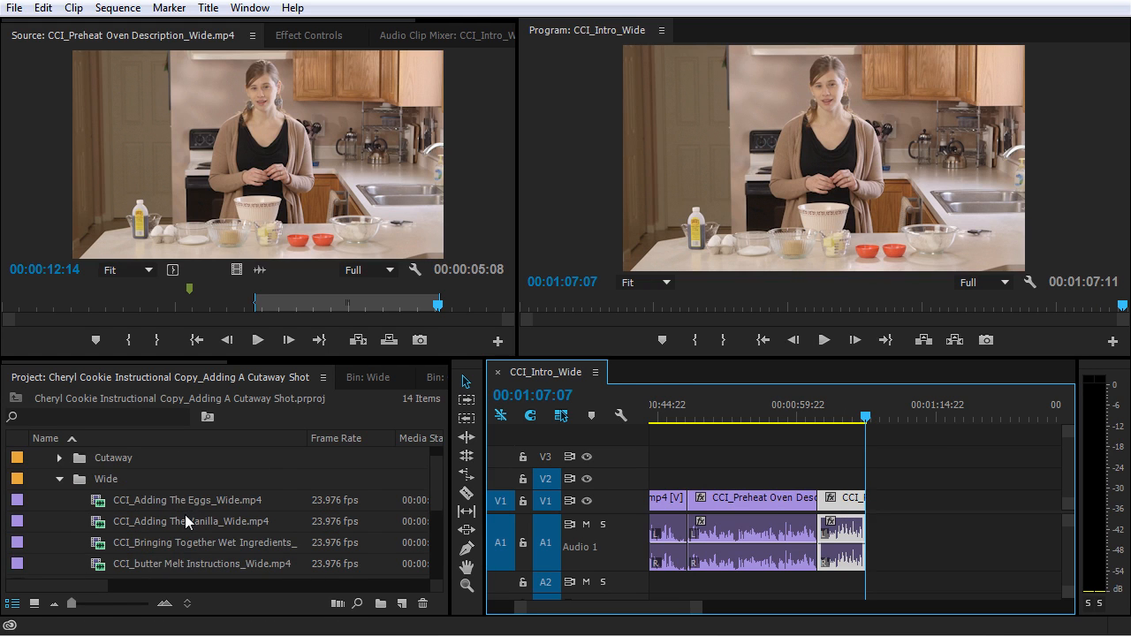
left_click(59, 479)
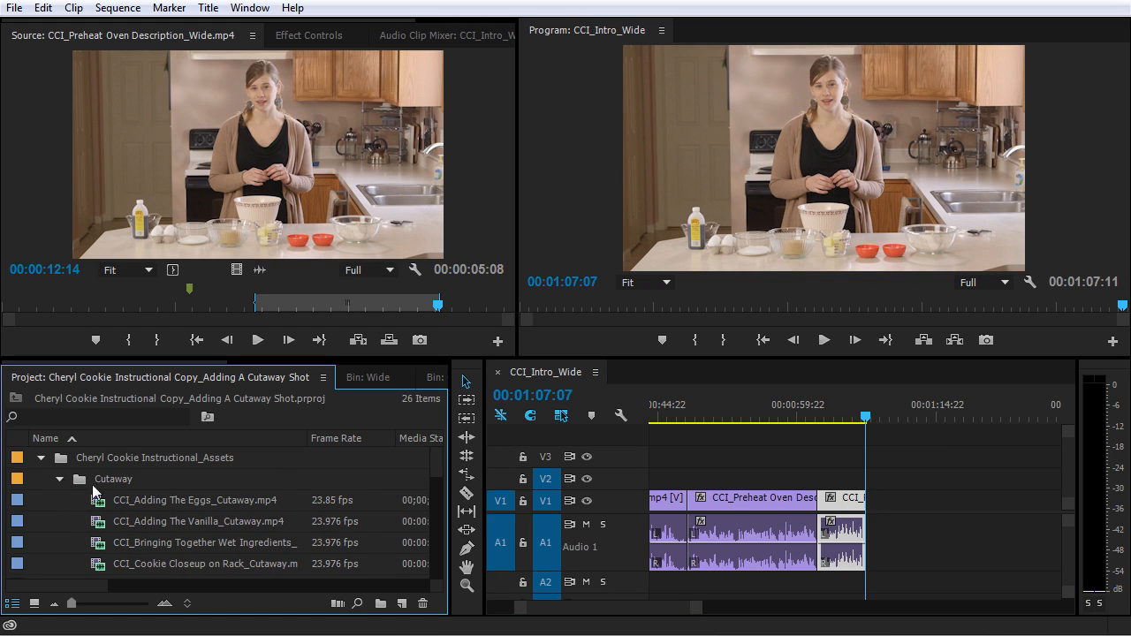
scroll(107, 504, "down", 1)
scroll(108, 504, "down", 3)
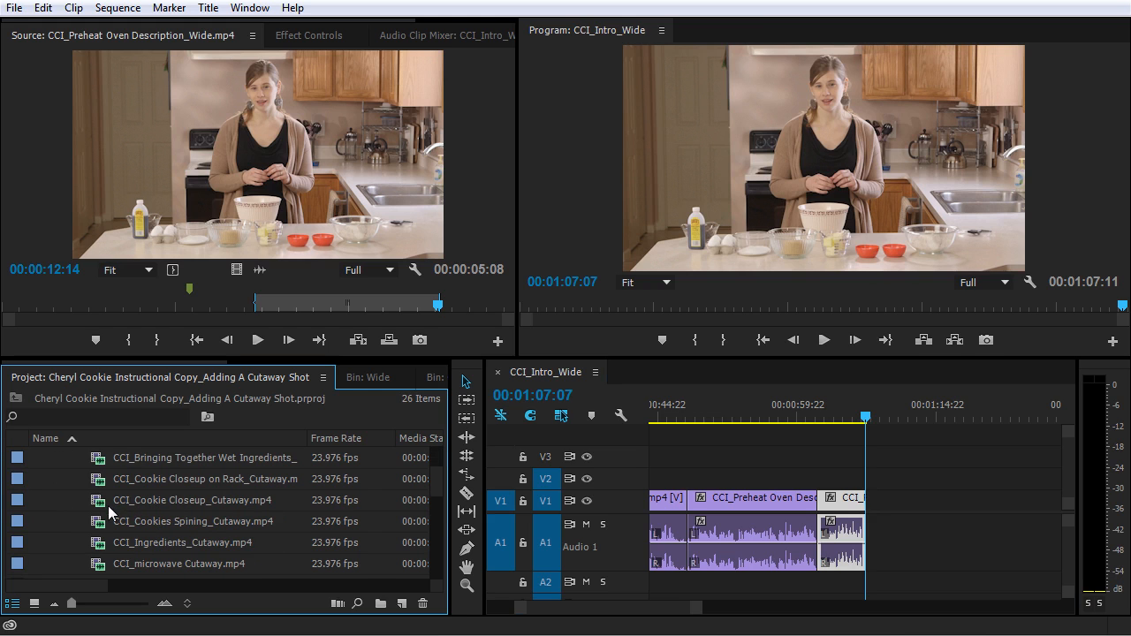
left_click(67, 413)
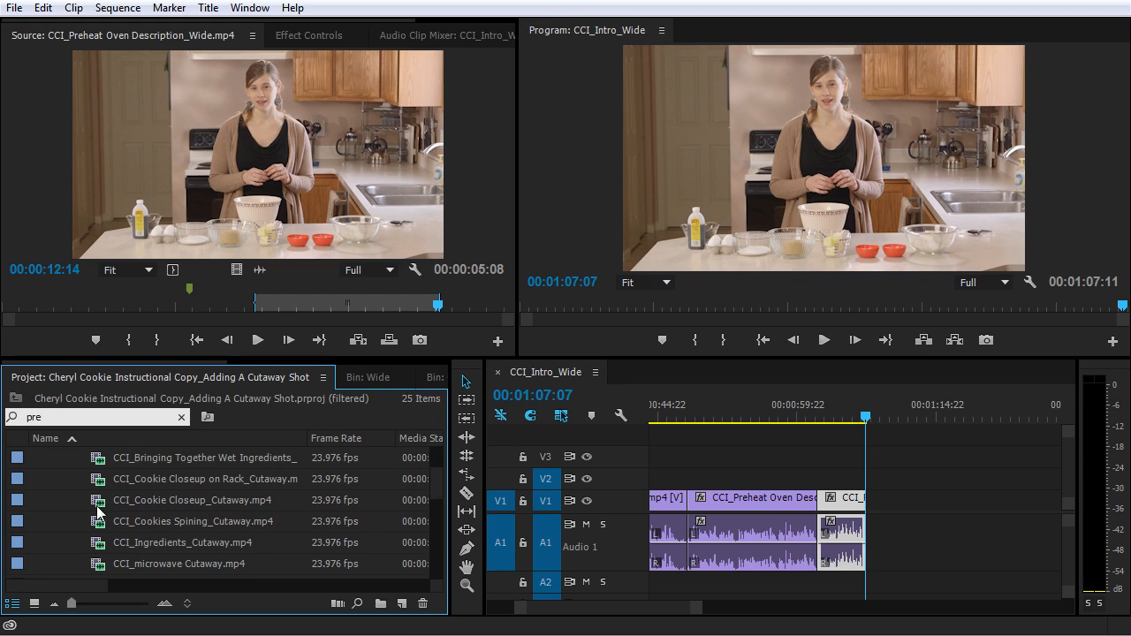
type("preh")
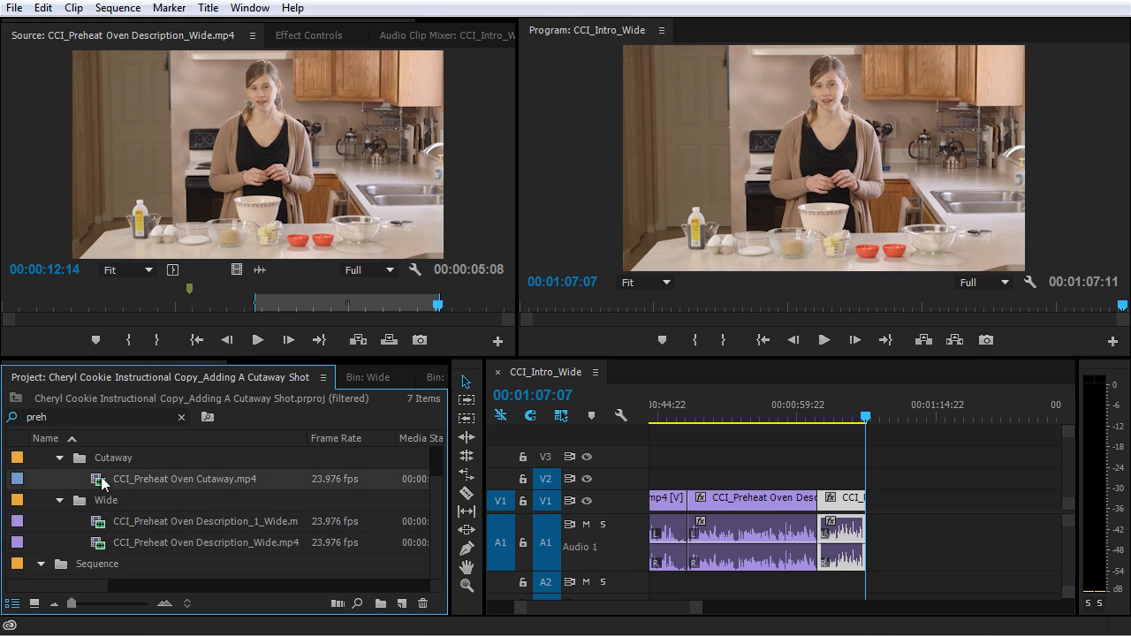
double_click(109, 477)
left_click(182, 418)
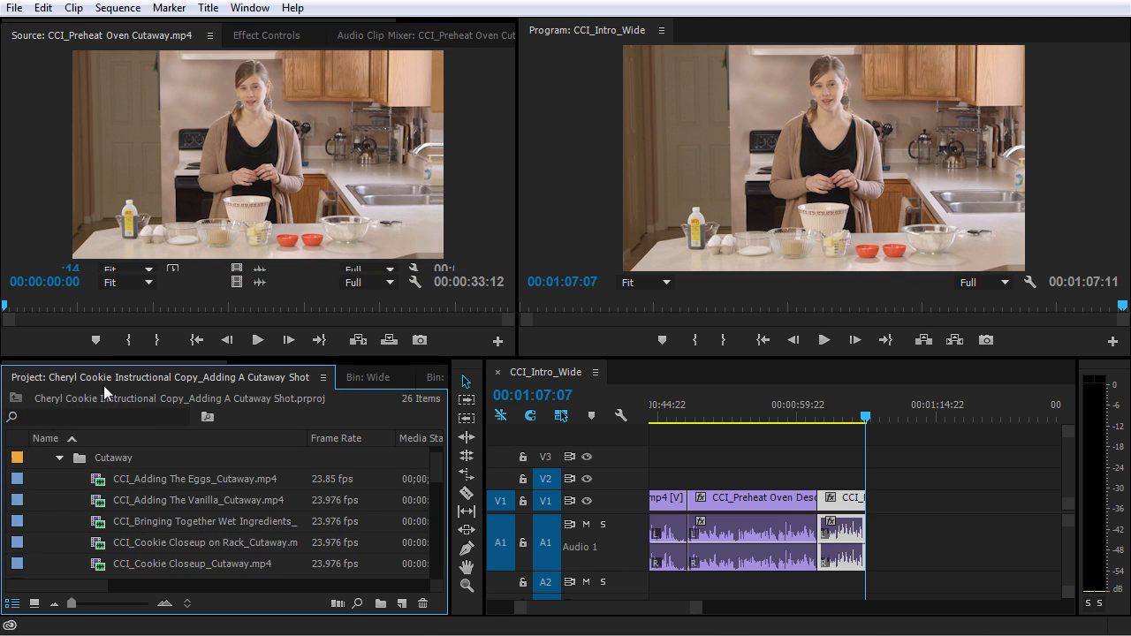
Mark a 00:00:07:17 range ending at 00:00:29:09 and place only its video on V2 at the start of CCI_Preheat Oven Description_1_Wide.mp4
left_click_drag(6, 307, 447, 307)
left_click(129, 340)
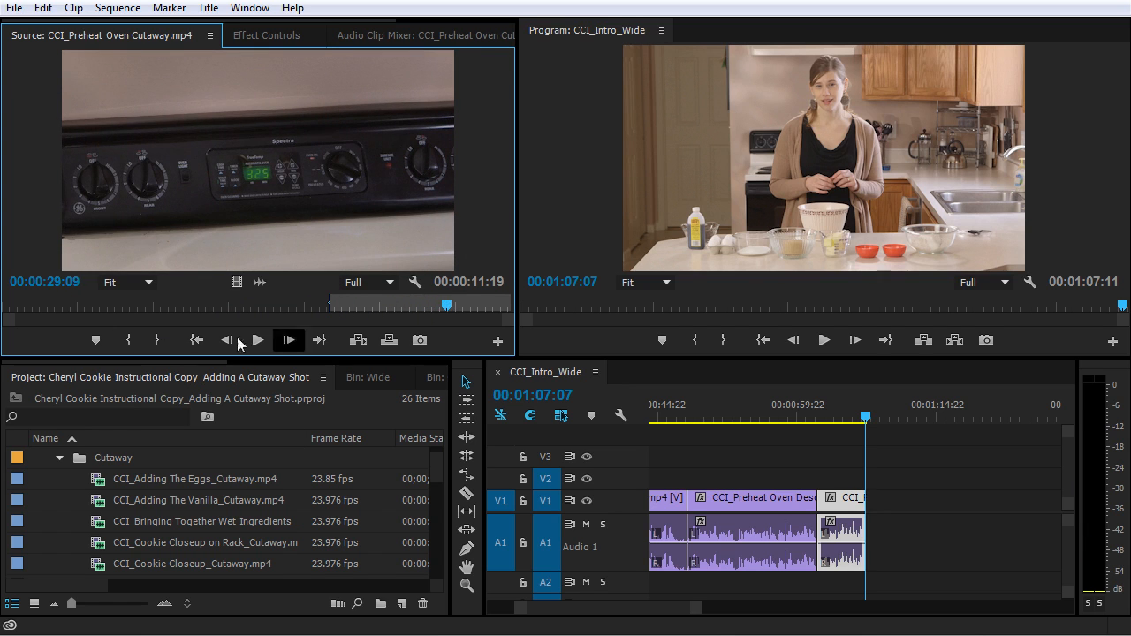
left_click(159, 341)
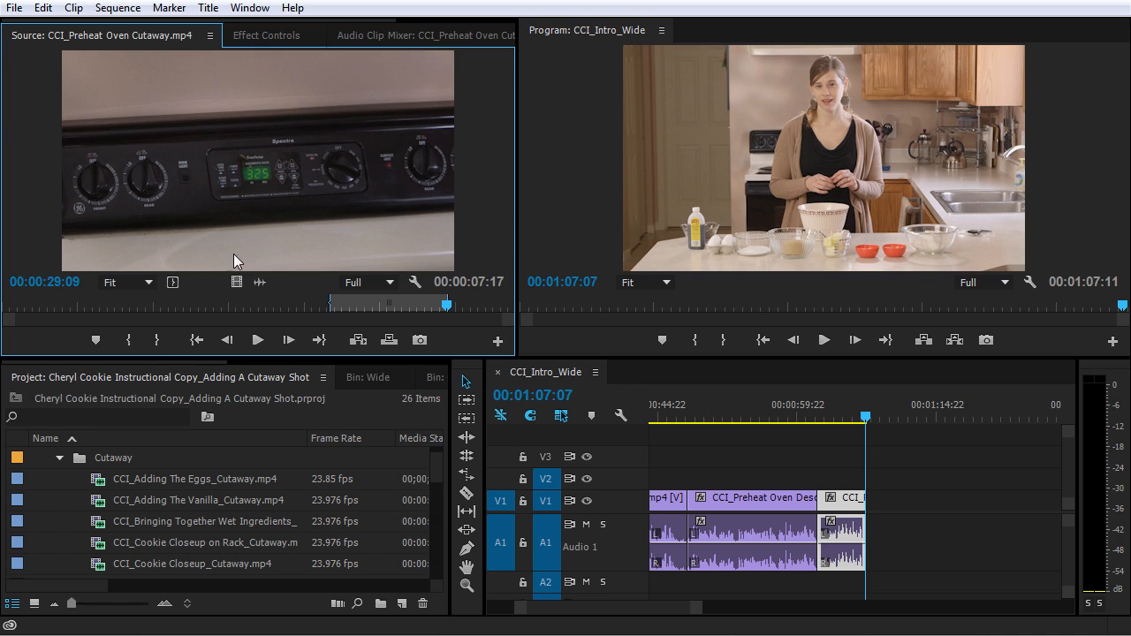
left_click_drag(236, 282, 669, 452)
left_click_drag(693, 484, 694, 480)
Play back the sequence from just before the preheat oven cutaway to review how it covers the wide shot
left_click(687, 417)
key("=")
key("=")
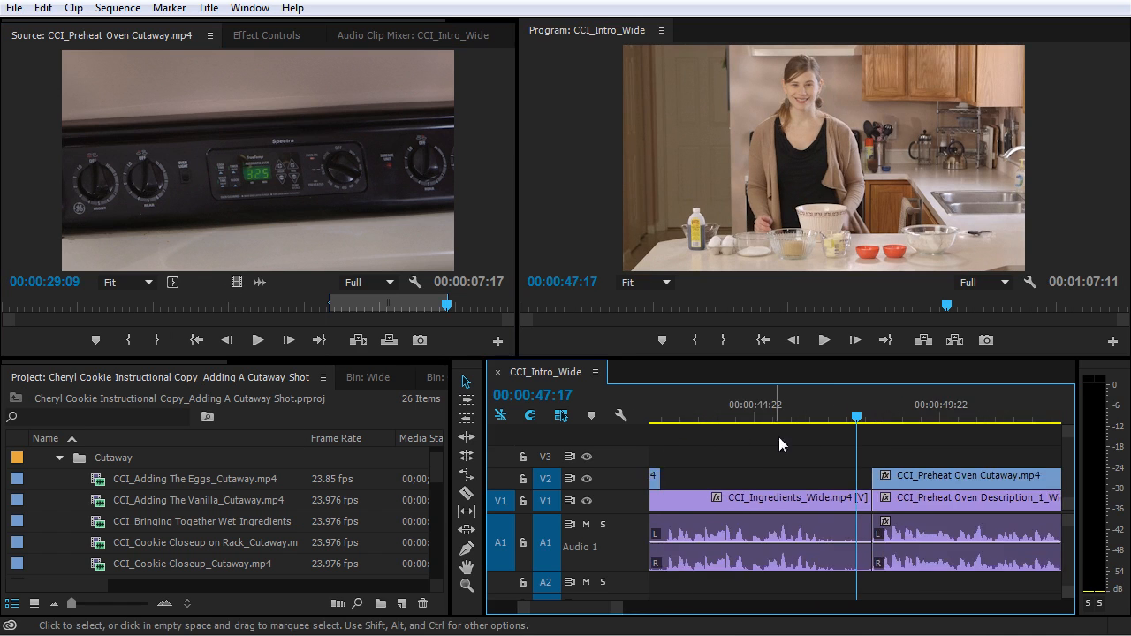
key("space")
key("minus")
key("minus")
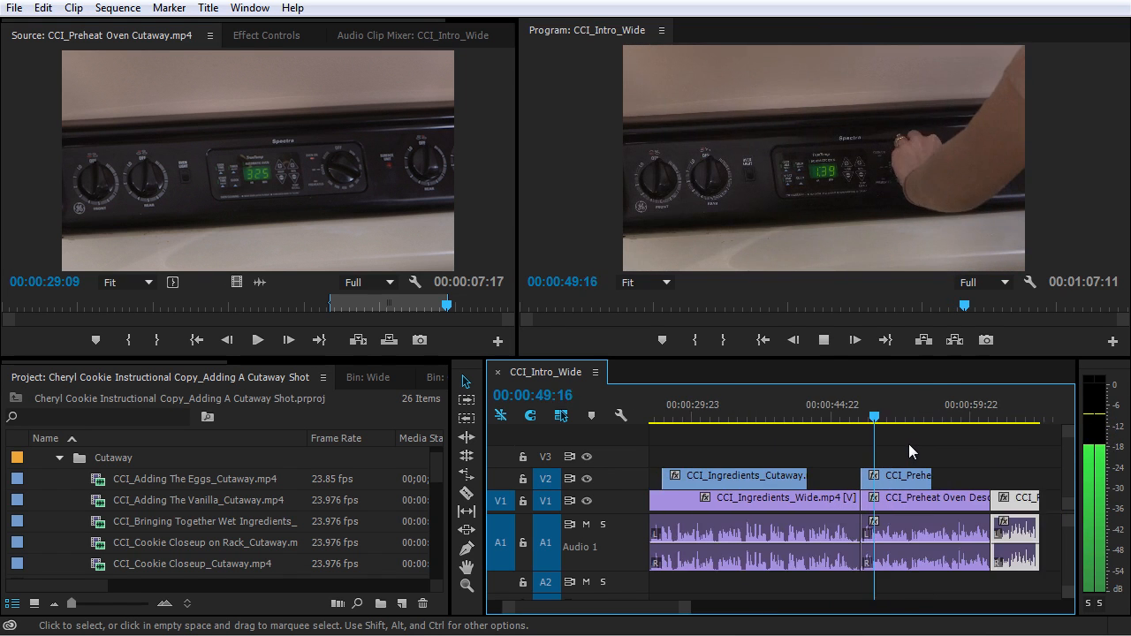
key("=")
key("=")
key("minus")
key("=")
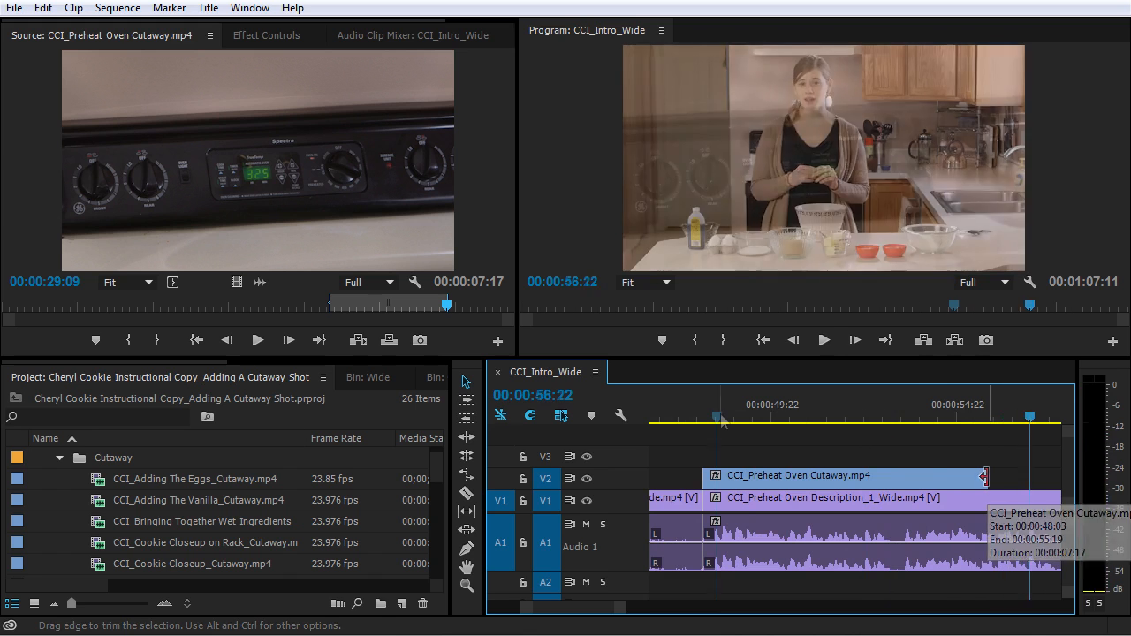
Trim the end of CCI_Preheat Oven Cutaway.mp4 on V2 to 00:00:53:08
key("space")
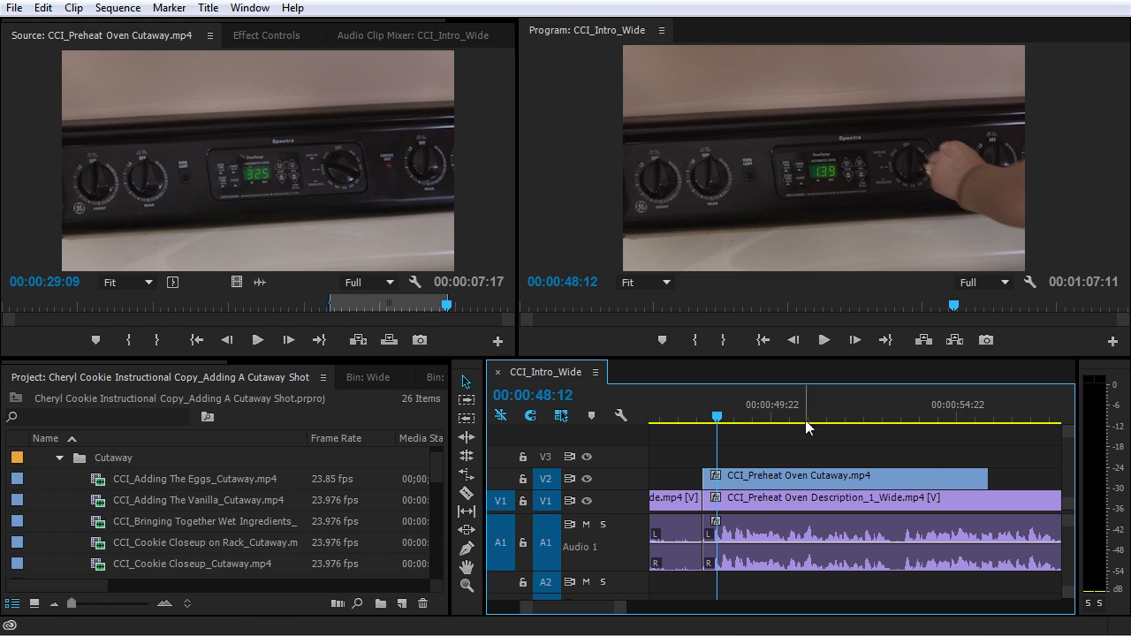
left_click_drag(806, 408, 897, 432)
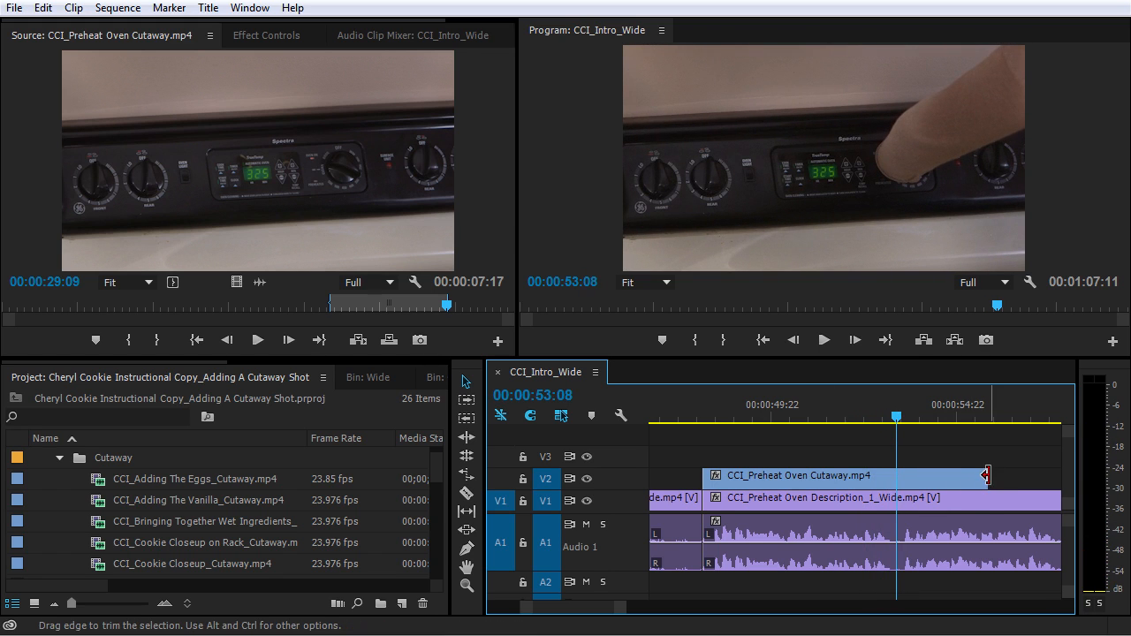
left_click_drag(983, 477, 893, 486)
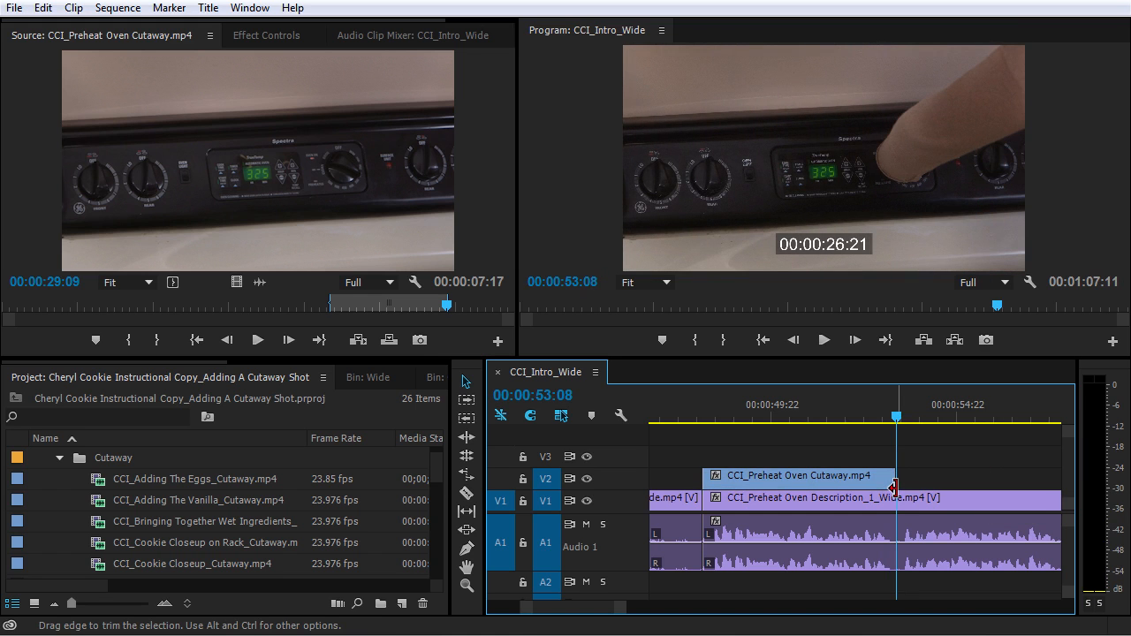
Slip the footage of the V2 preheat oven cutaway about one second later in its source, keeping the clip's timeline position
key("y")
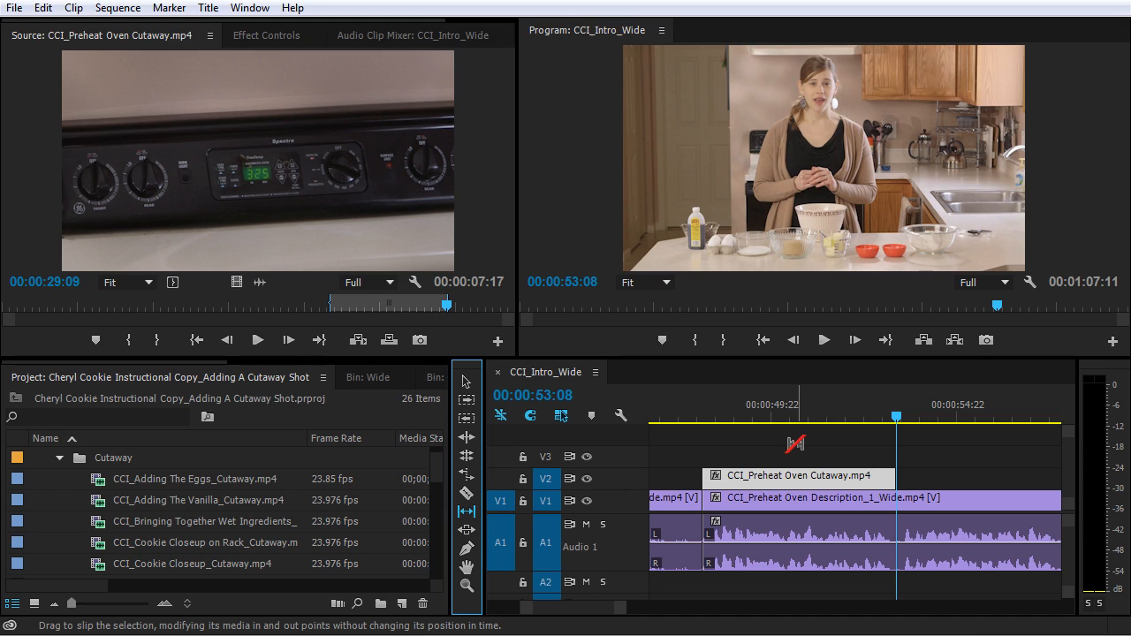
left_click(792, 475)
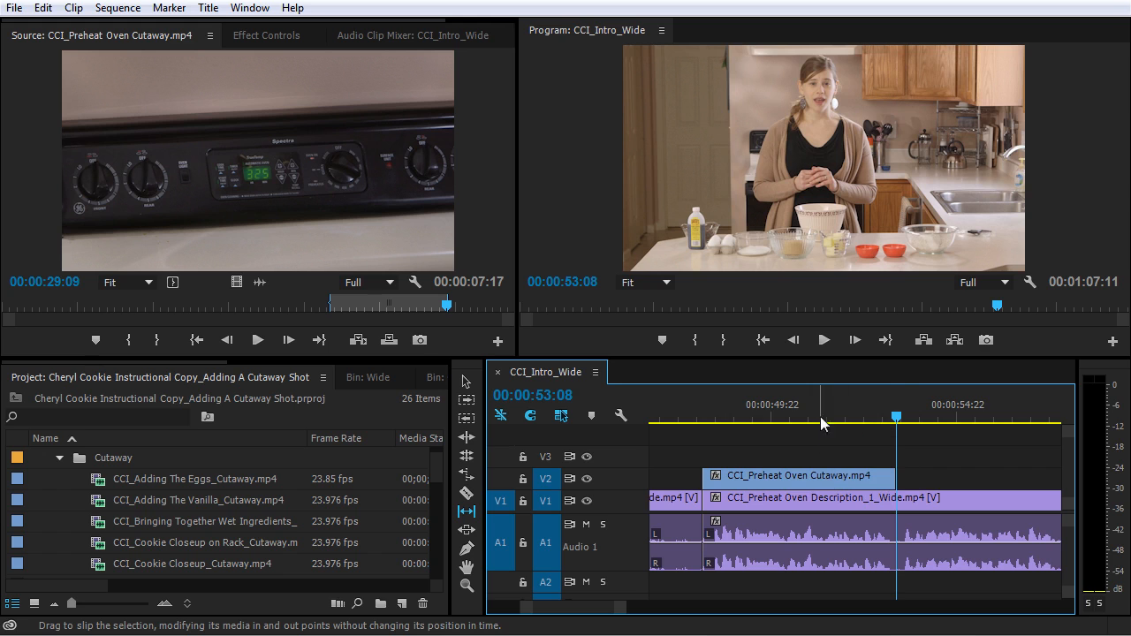
left_click(857, 478)
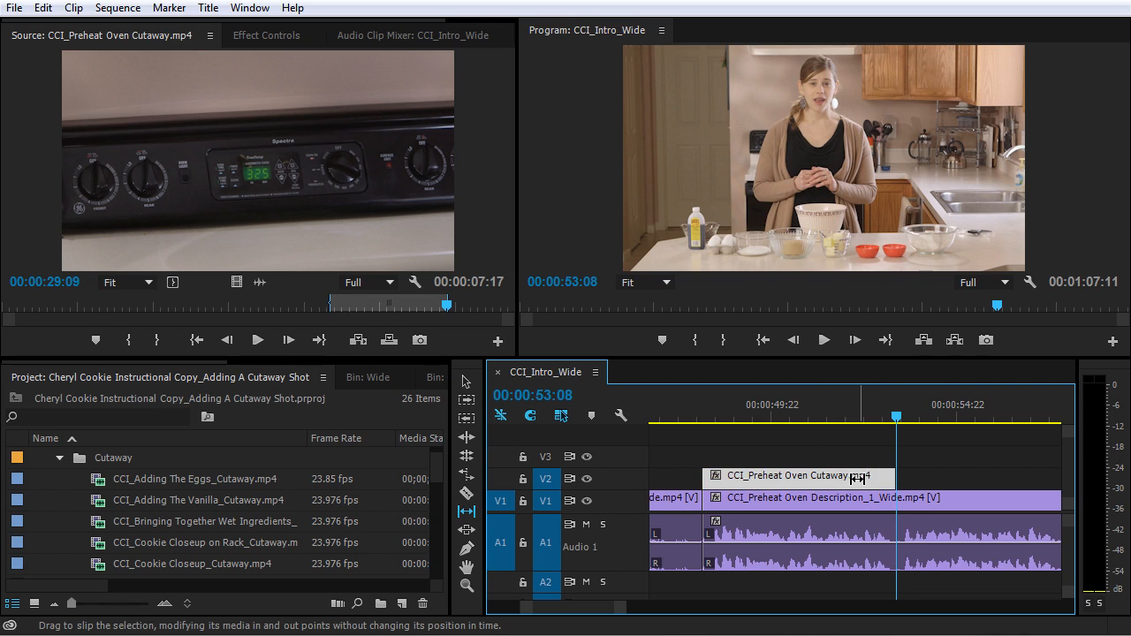
left_click_drag(860, 478, 826, 477)
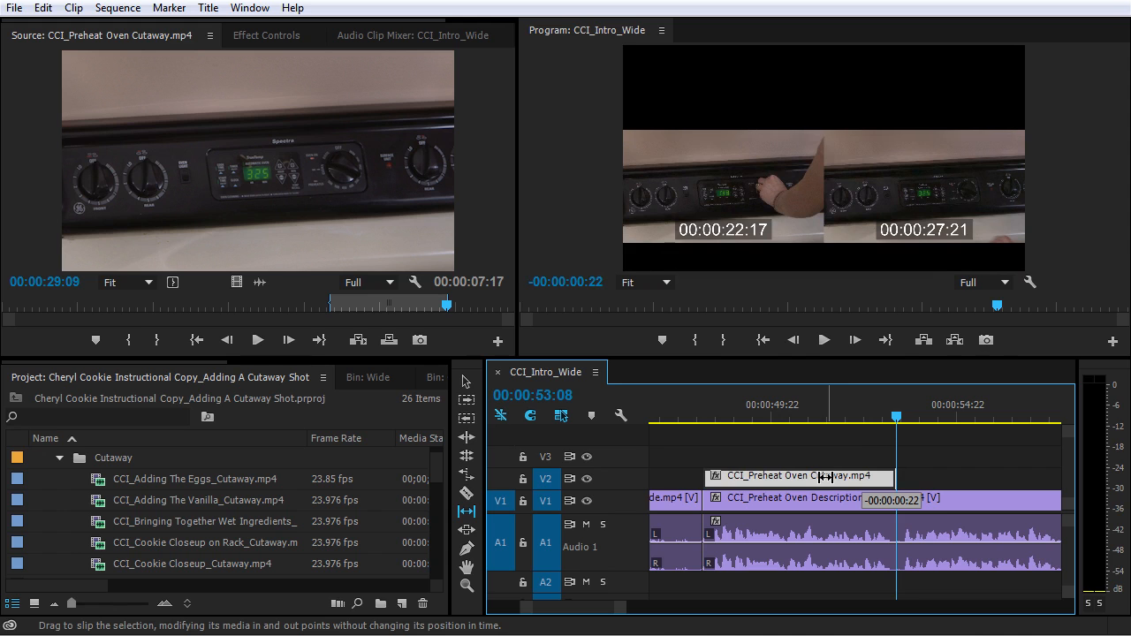
left_click_drag(826, 477, 826, 479)
left_click_drag(823, 481, 822, 481)
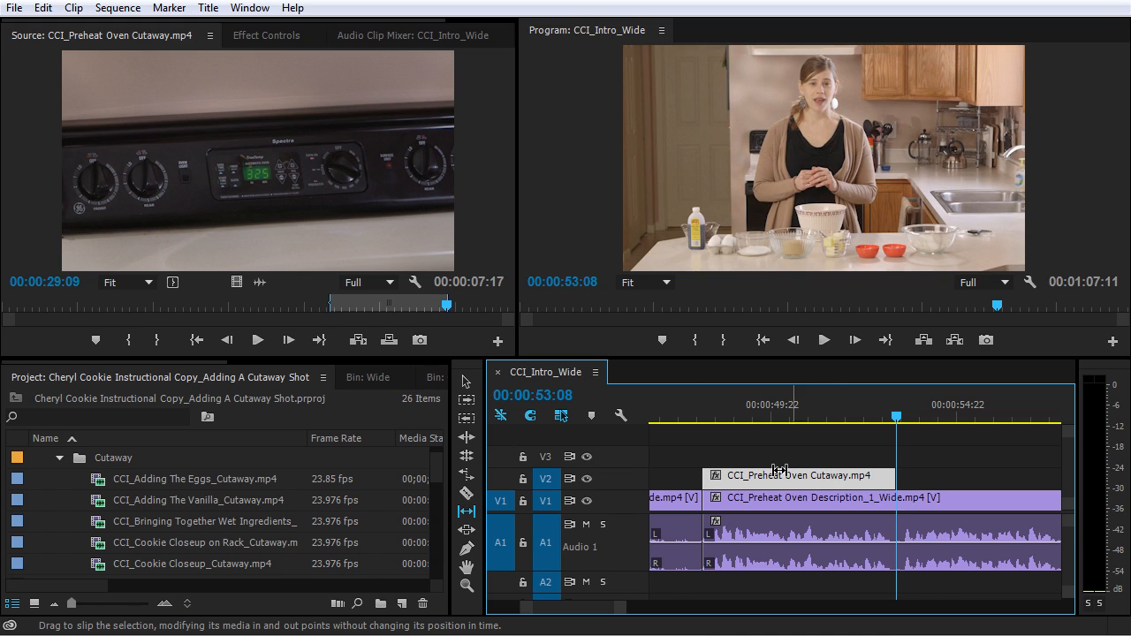
Play back the slipped preheat oven cutaway from just before its start
left_click(691, 417)
key("space")
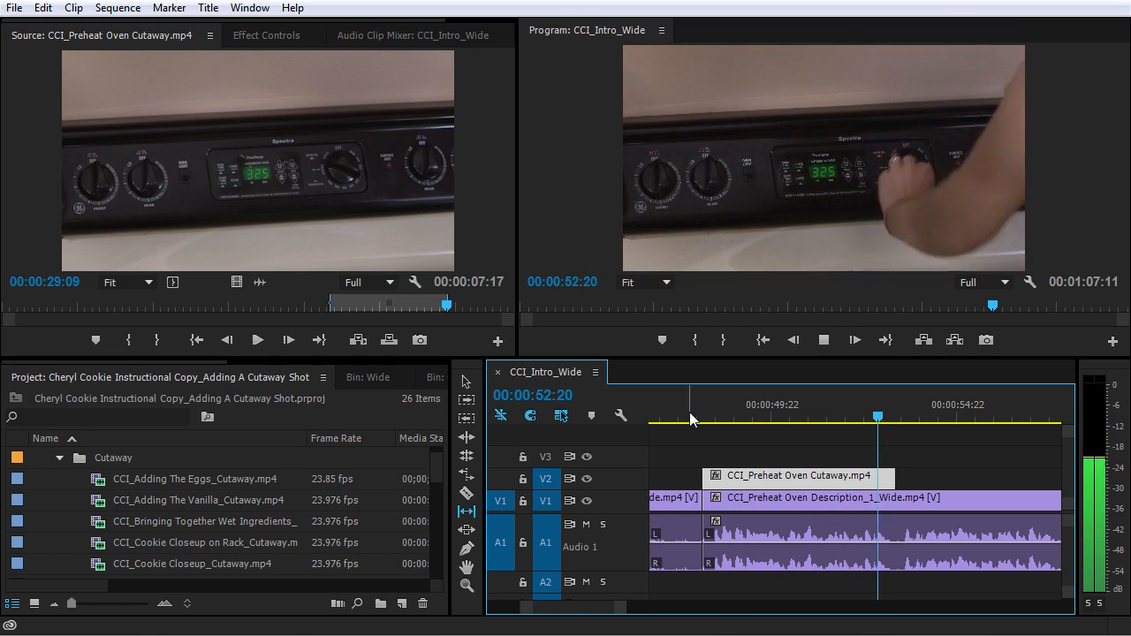
key("space")
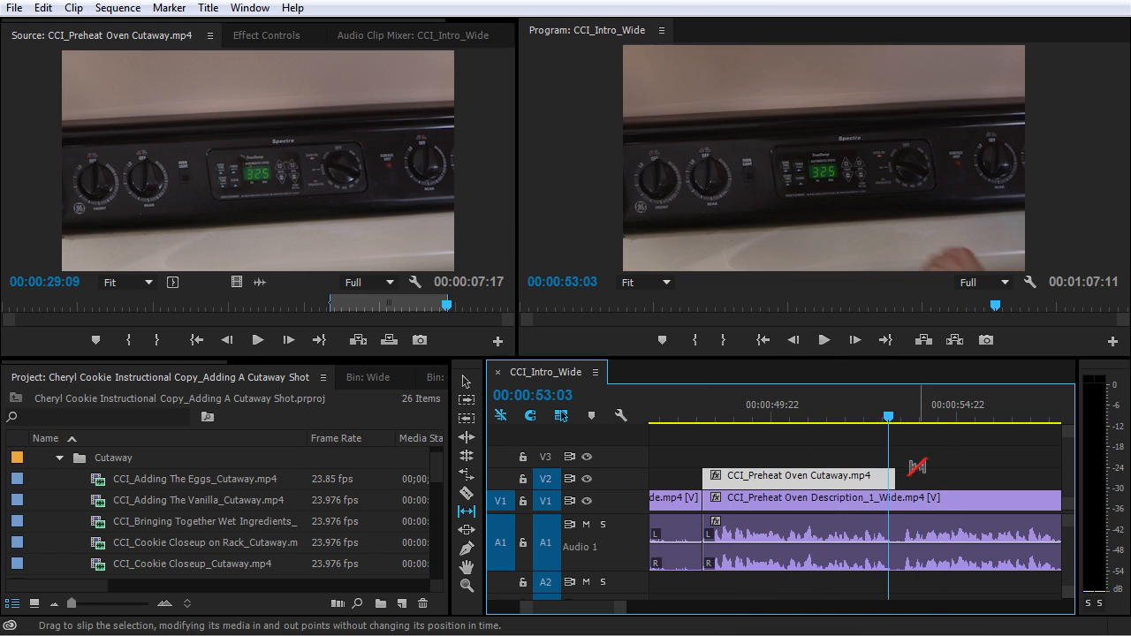
Extend the end of the preheat oven cutaway on V2 by three frames, to a duration of 00:00:05:08
key("v")
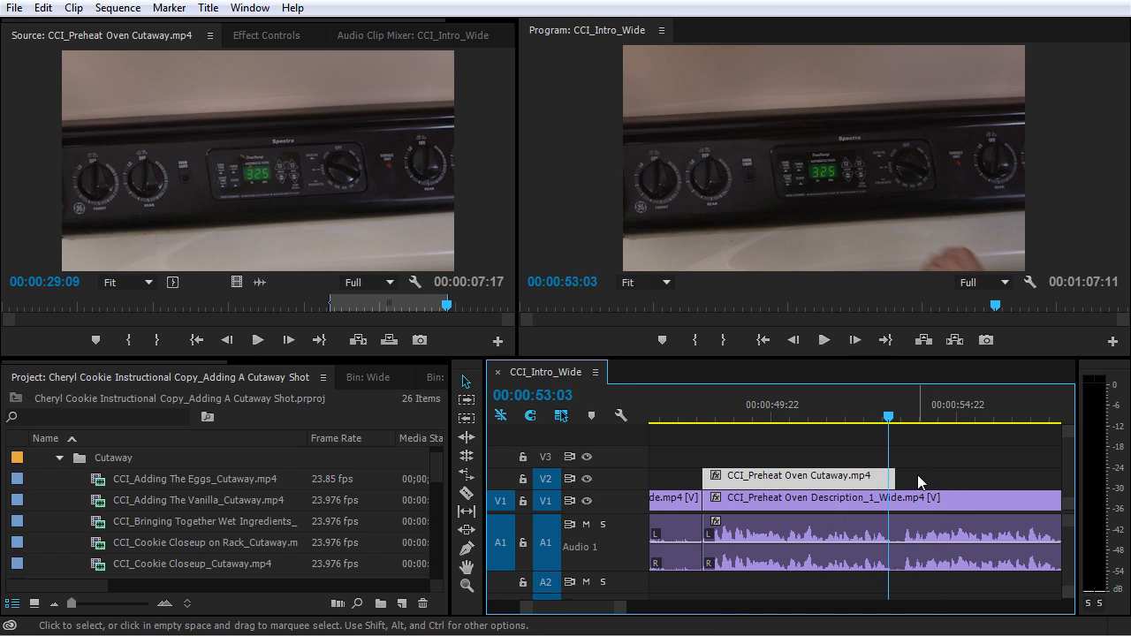
key("equal")
left_click_drag(888, 478, 889, 478)
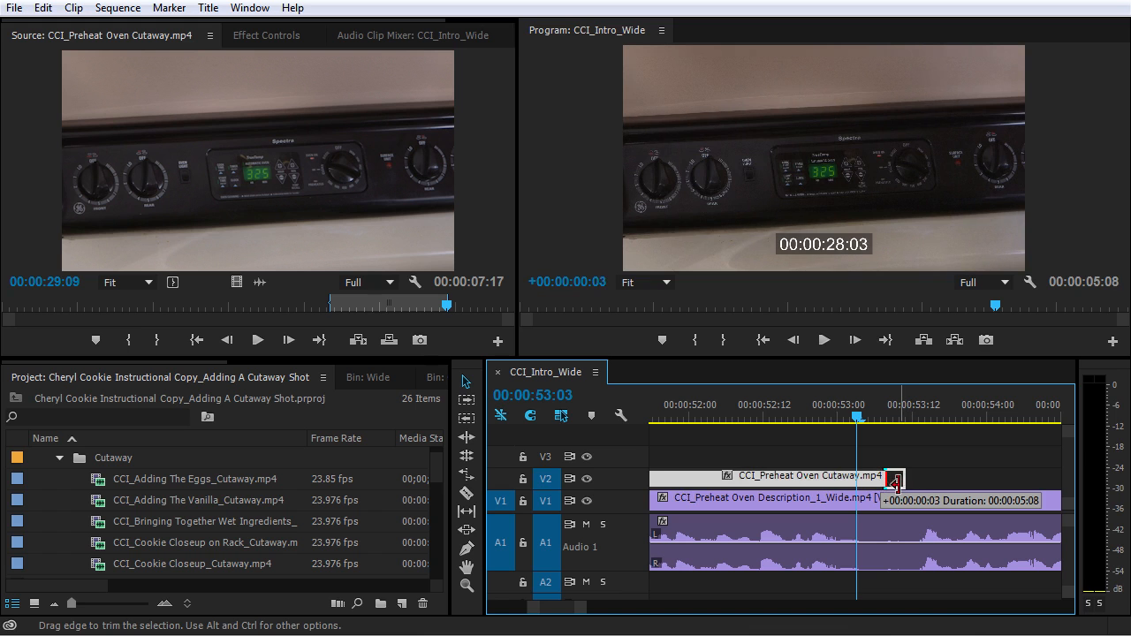
left_click_drag(895, 482, 896, 482)
Play back from about 00:00:52:07 to check the transition from the cutaway's end to the wide shot
left_click_drag(856, 416, 733, 416)
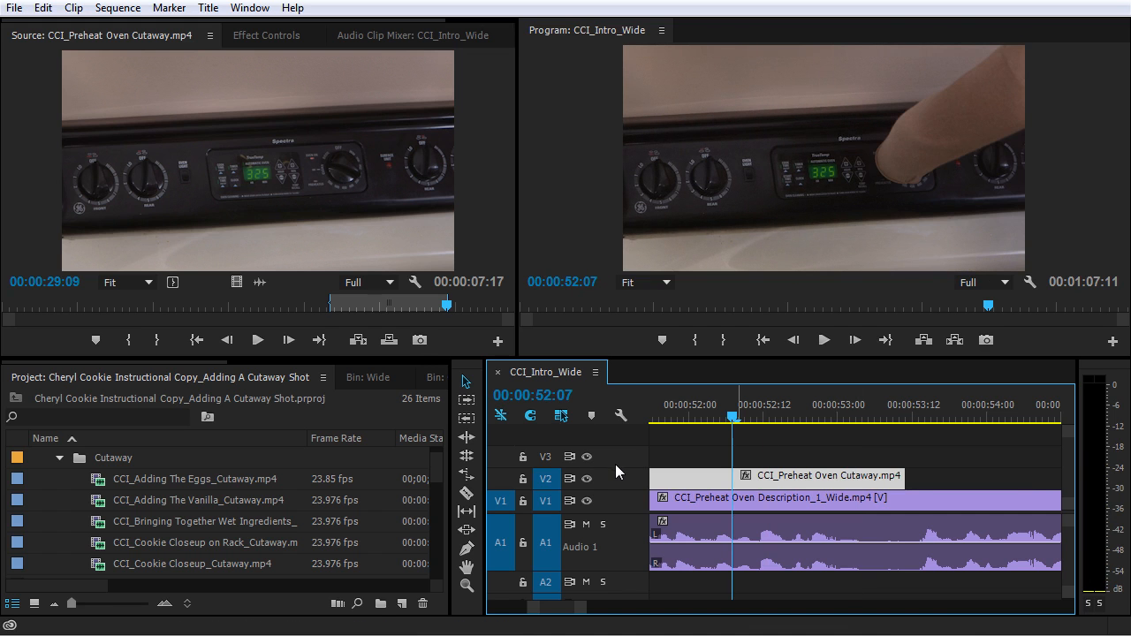
key("space")
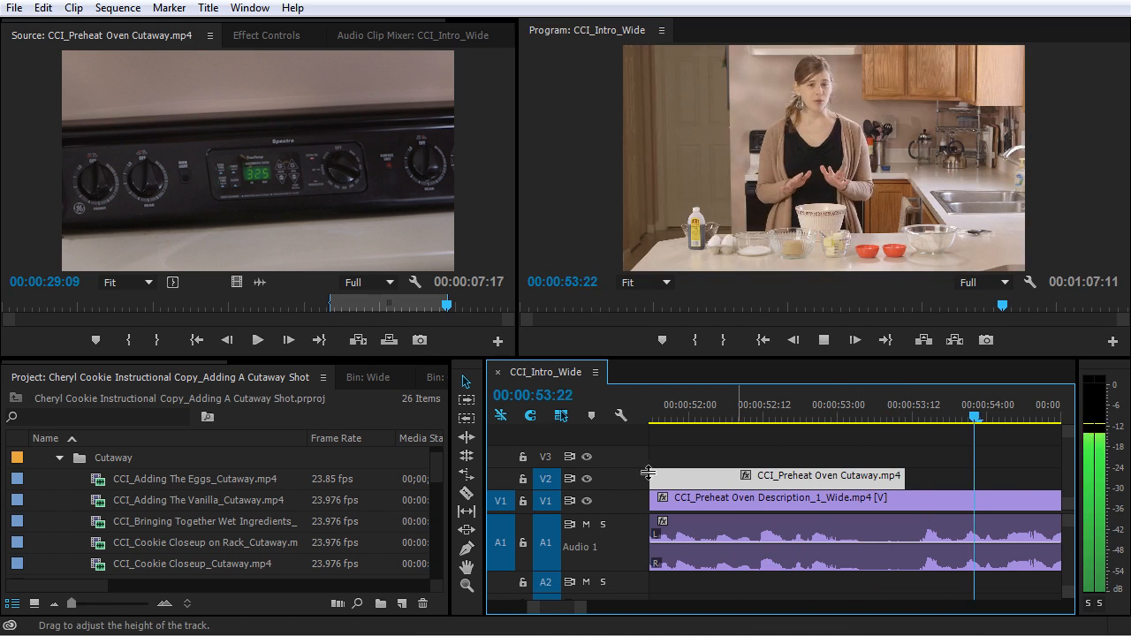
key("minus")
key("minus")
key("space")
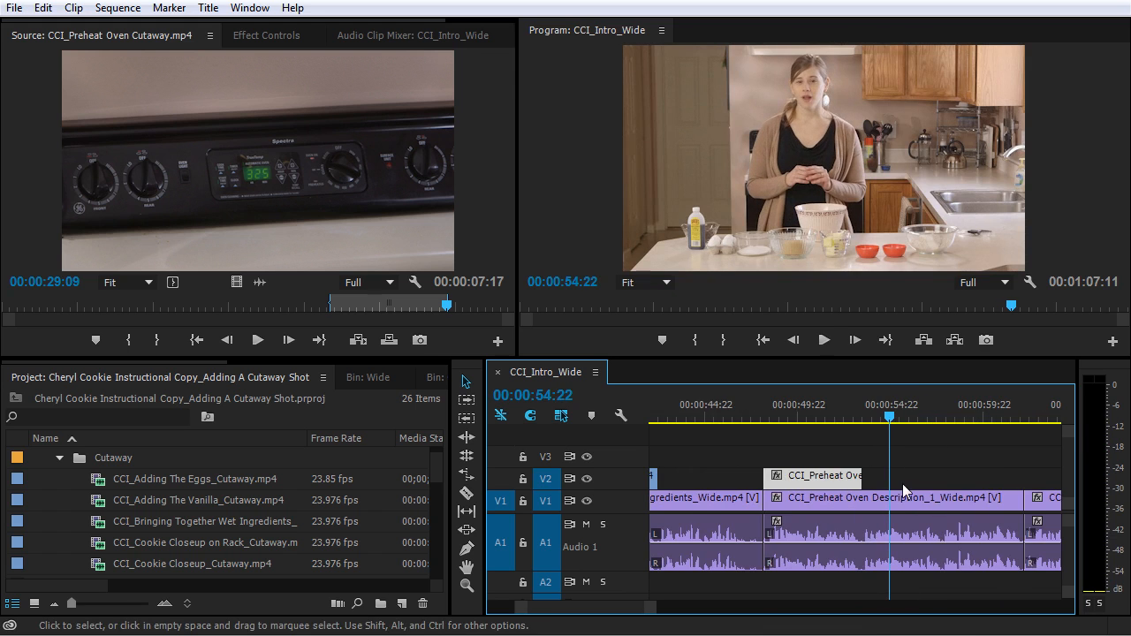
Play back the cut between CCI_Preheat Oven Description_1_Wide.mp4 and CCI_Preheat Oven Description_Wide.mp4
left_click(974, 426)
key("space")
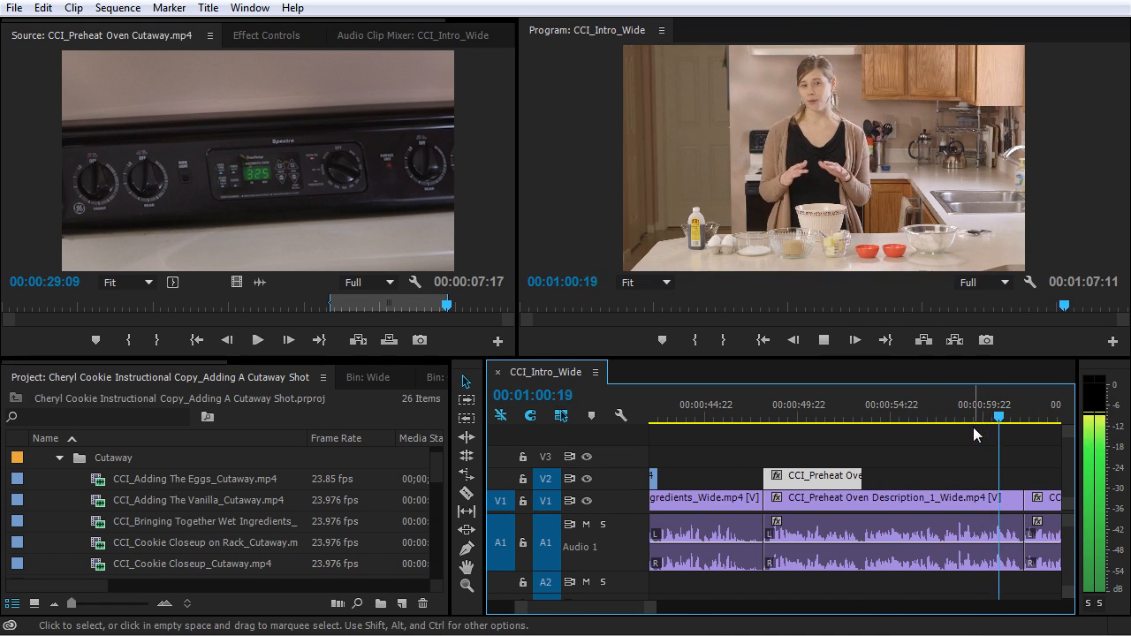
key("equal")
key("equal")
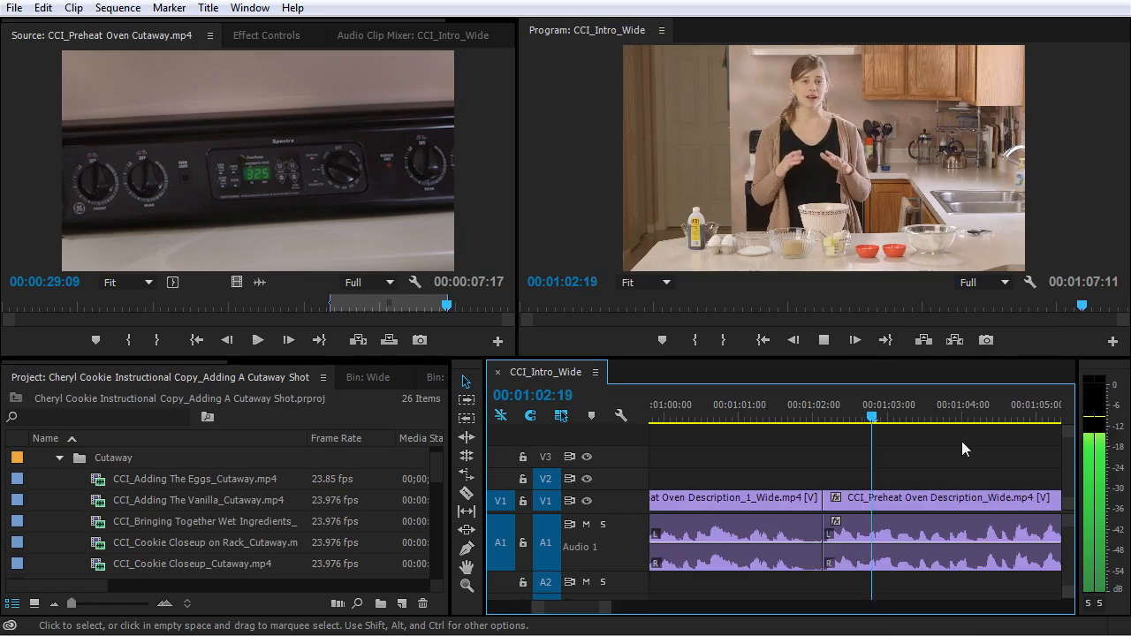
key("minus")
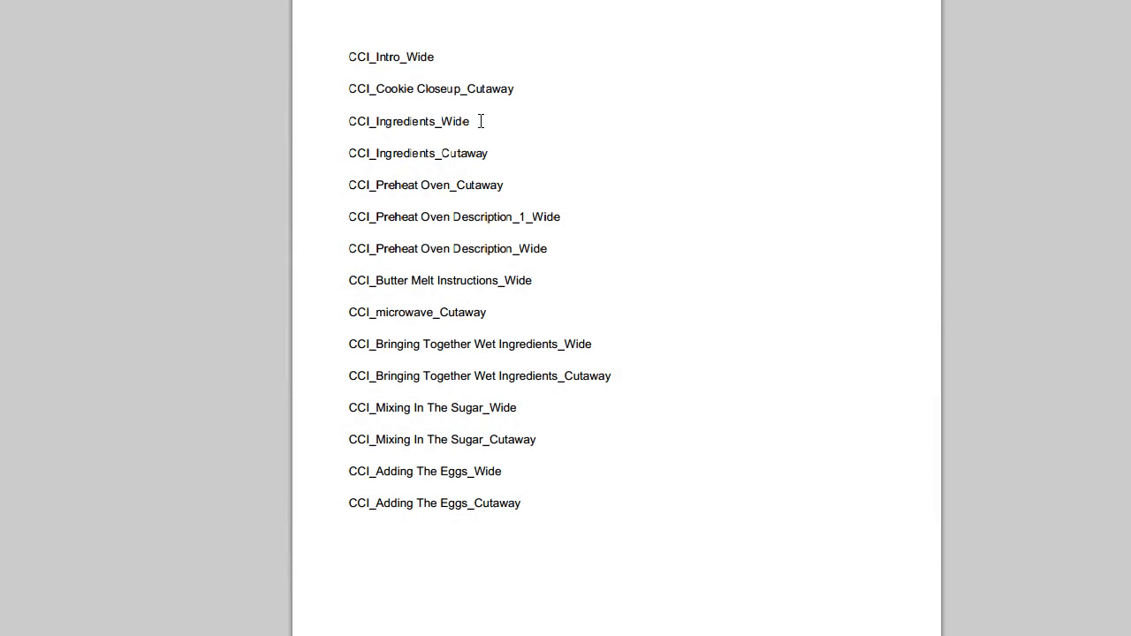
Load CCI_Cookie Closeup on Rack_Cutaway.mp4 into the Source monitor and mark a 00:00:04:04 range ending at 00:00:14:08
left_click_drag(502, 235, 573, 250)
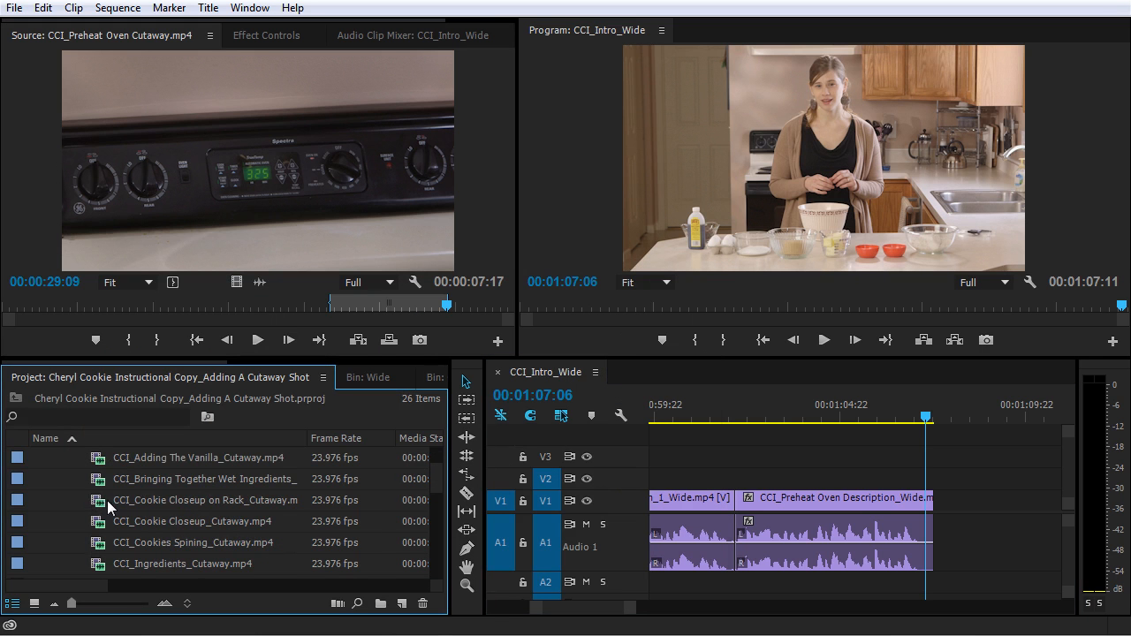
left_click(108, 500)
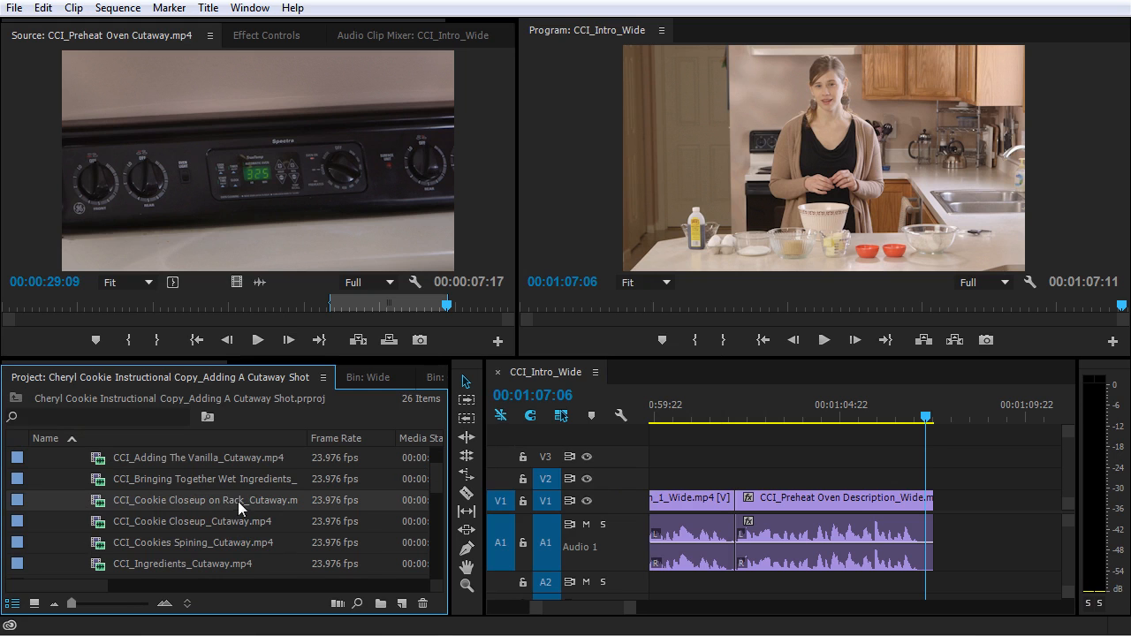
double_click(108, 499)
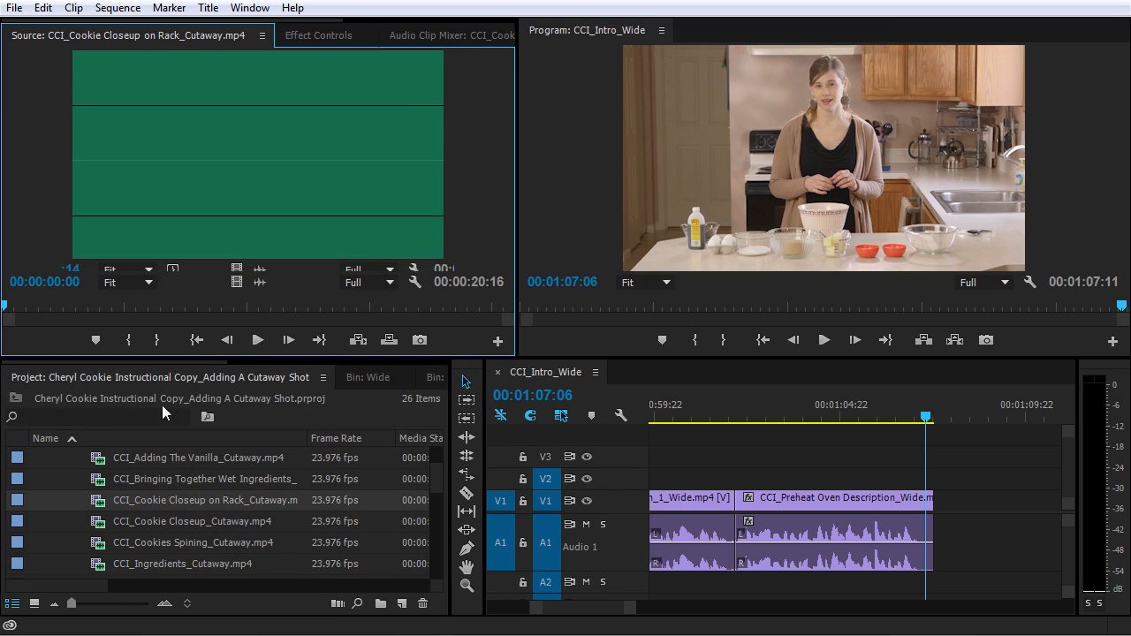
left_click_drag(162, 301, 355, 307)
left_click(128, 339)
left_click(157, 339)
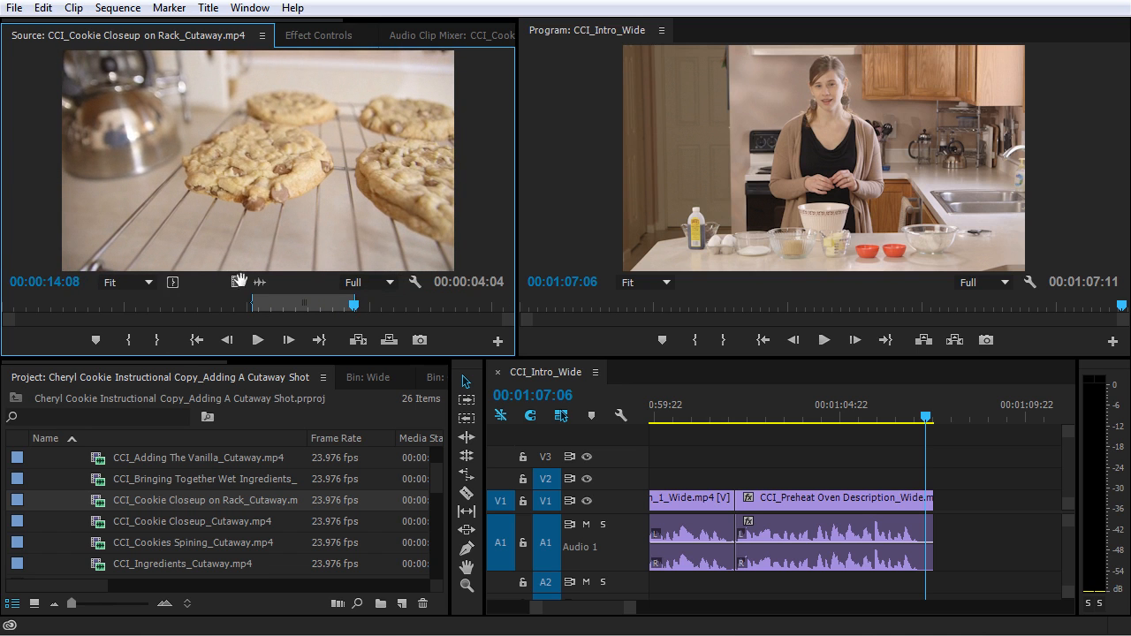
Place the marked cookie rack cutaway on V2 at the start of CCI_Preheat Oven Description_Wide.mp4 and play it back
left_click_drag(712, 422, 740, 482)
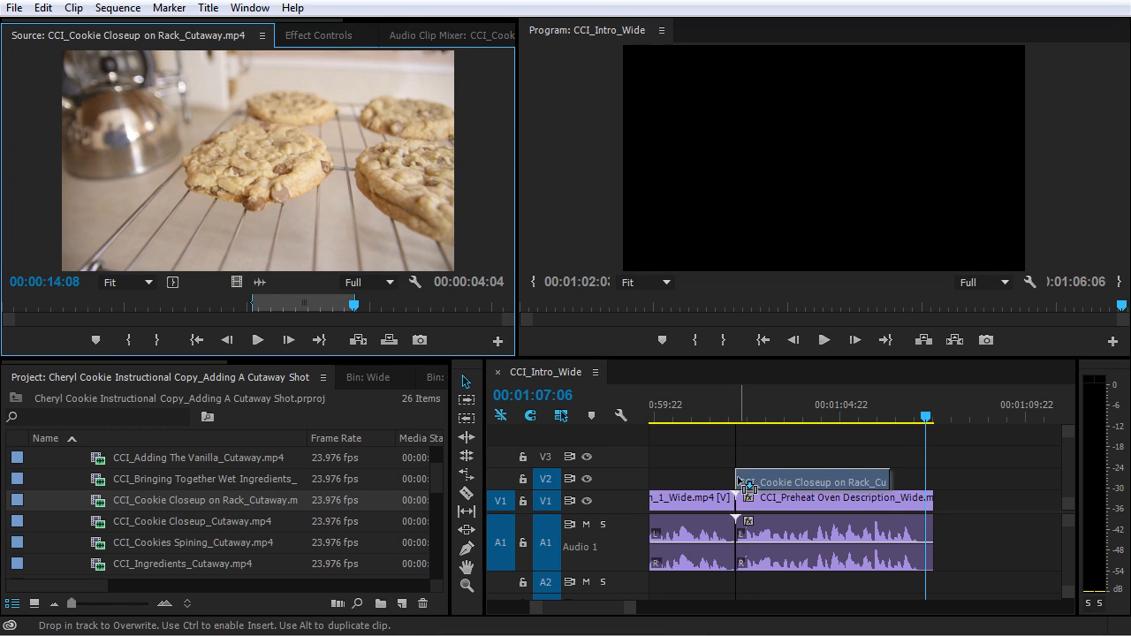
left_click_drag(740, 420, 725, 419)
key("space")
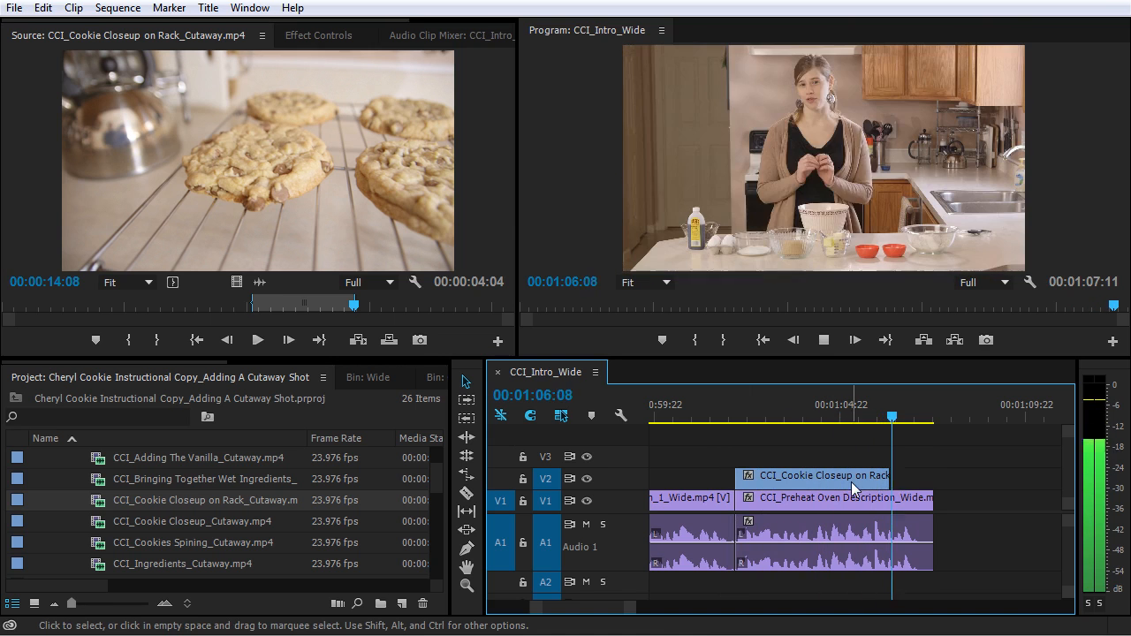
key("space")
Move the cookie rack cutaway on V2 to end at about 00:01:07:02, extend its start back to the wide clip's beginning, and play it
left_click_drag(833, 476, 861, 476)
left_click_drag(766, 478, 736, 478)
left_click(722, 417)
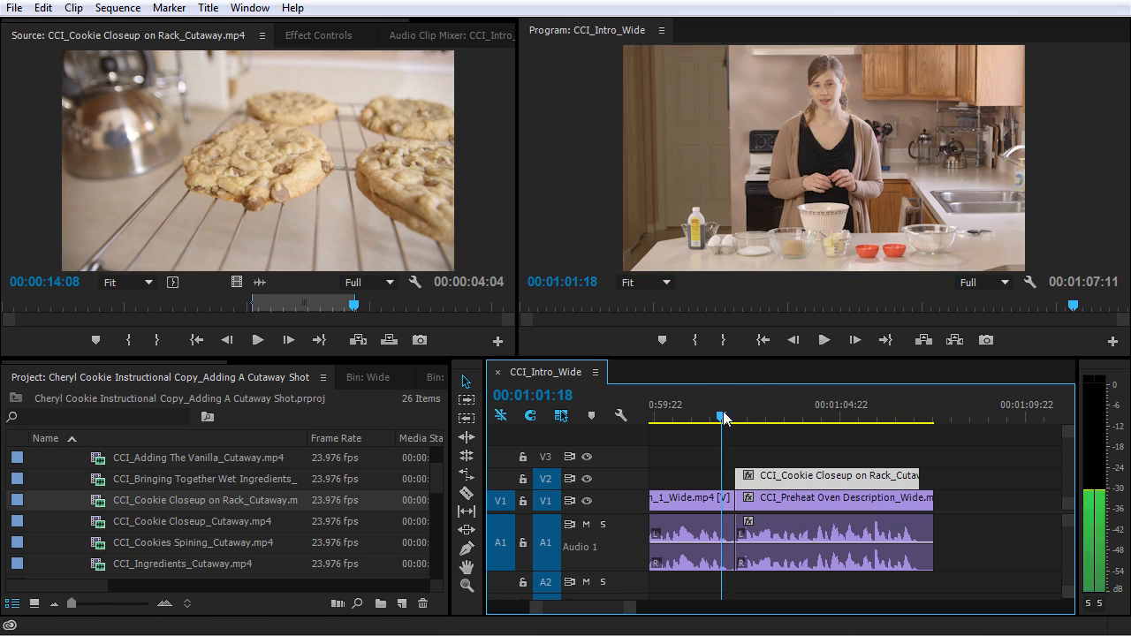
key("space")
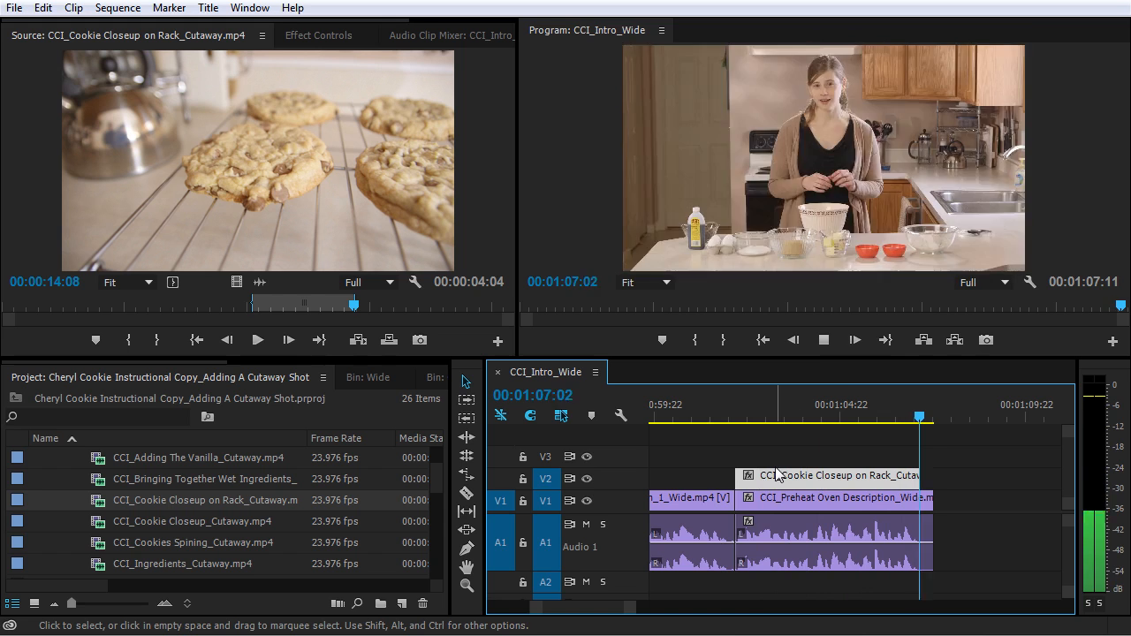
Align the cookie rack cutaway's end with the wide clip's end, extend its start back to the cut for 00:00:05:08, and play it
mouse_move(914, 478)
left_mouse_down()
mouse_move(926, 480)
mouse_move(883, 484)
mouse_move(904, 485)
left_mouse_up()
left_click_drag(758, 482, 736, 480)
left_click(734, 423)
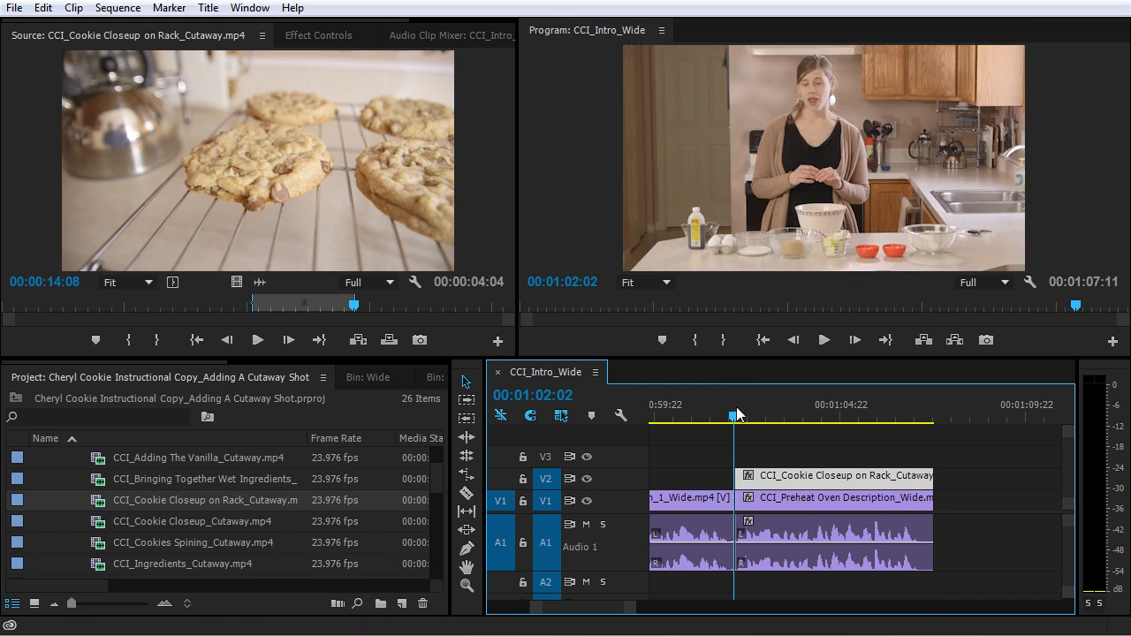
key("space")
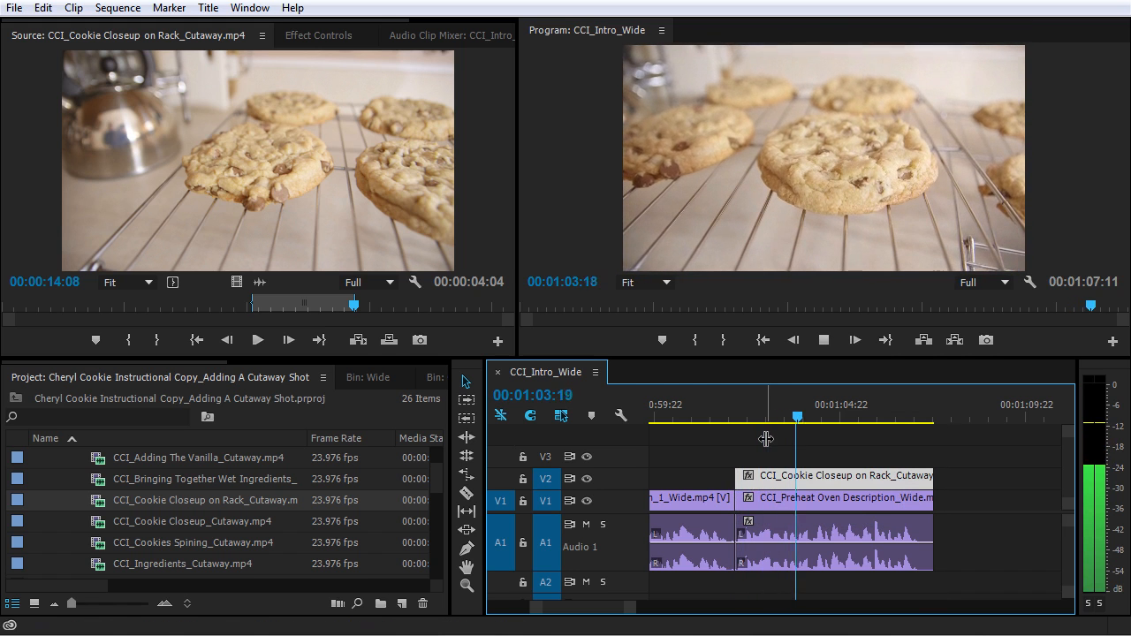
key("space")
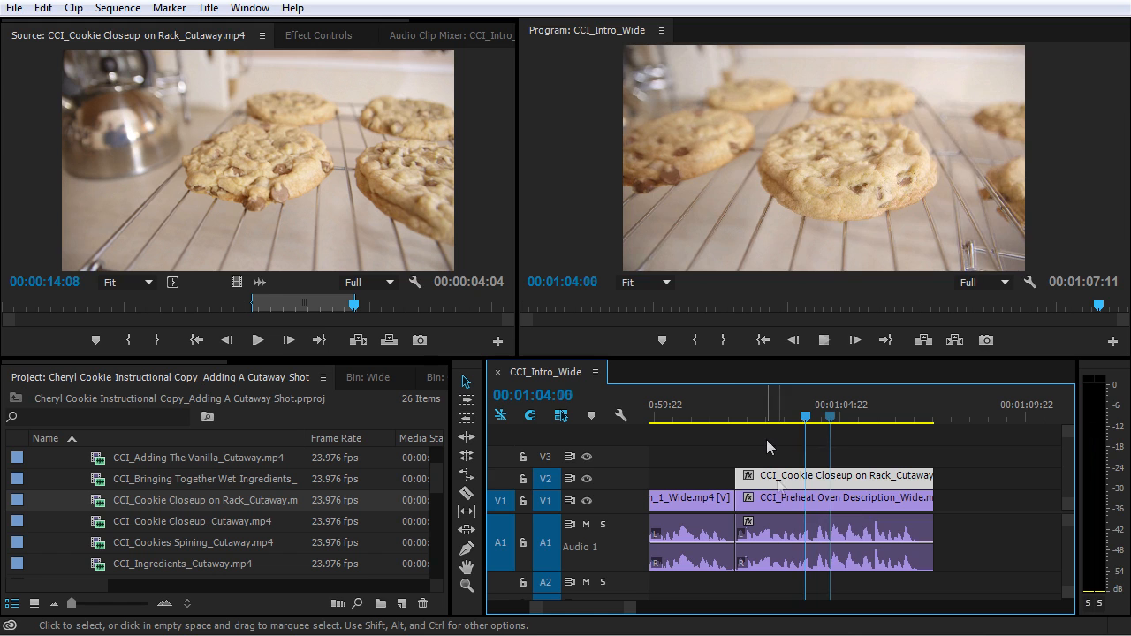
Slip the cookie rack cutaway's source range so it starts at about 00:00:14:10, keeping its 00:00:05:08 duration, and play it back
double_click(808, 481)
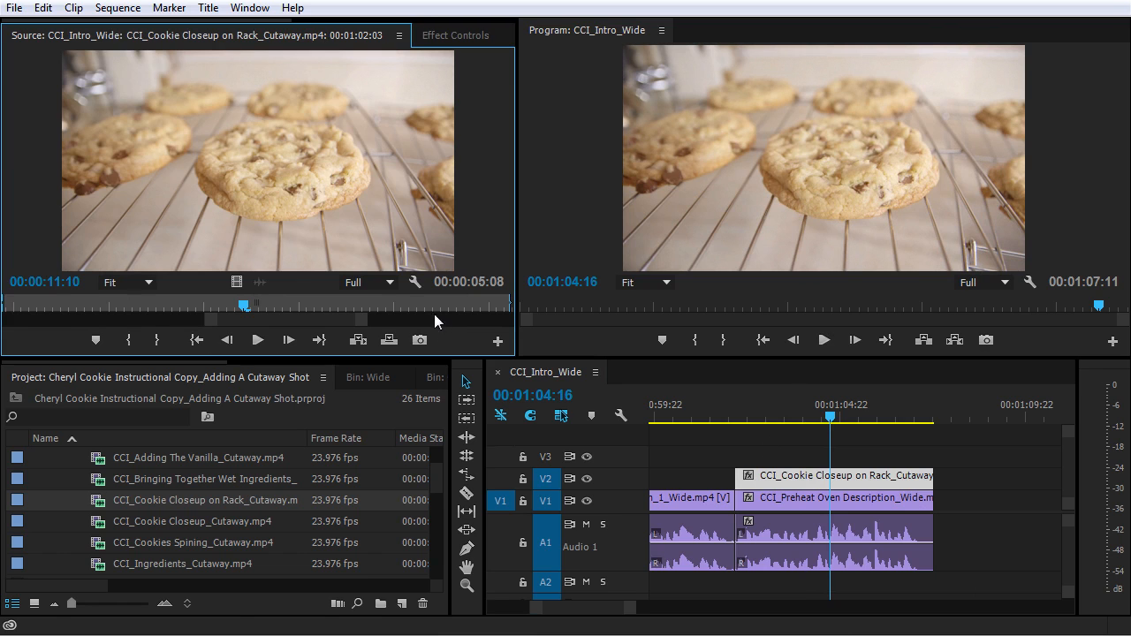
left_click_drag(360, 327, 565, 327)
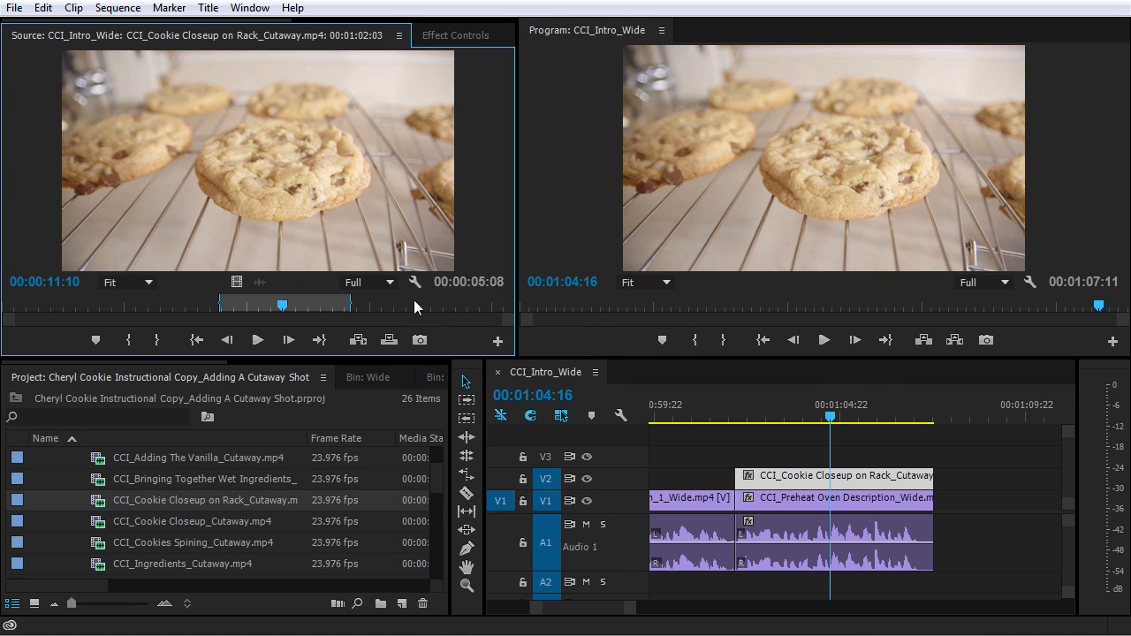
mouse_move(369, 296)
left_mouse_down()
mouse_move(479, 320)
mouse_move(323, 306)
mouse_move(358, 305)
left_mouse_up()
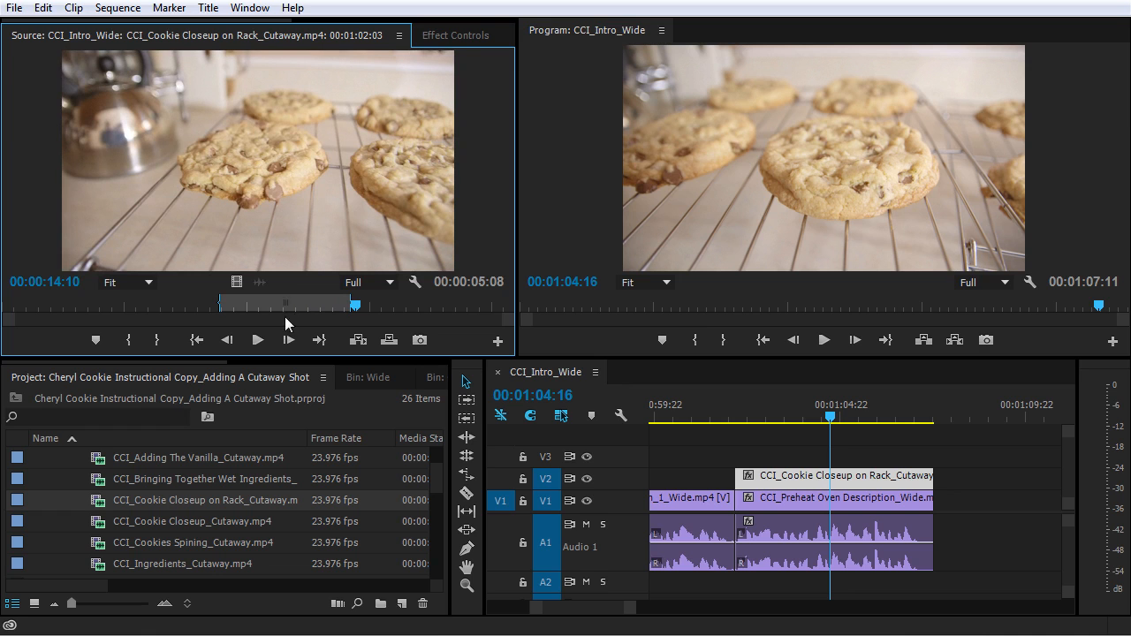
left_click_drag(283, 304, 414, 314)
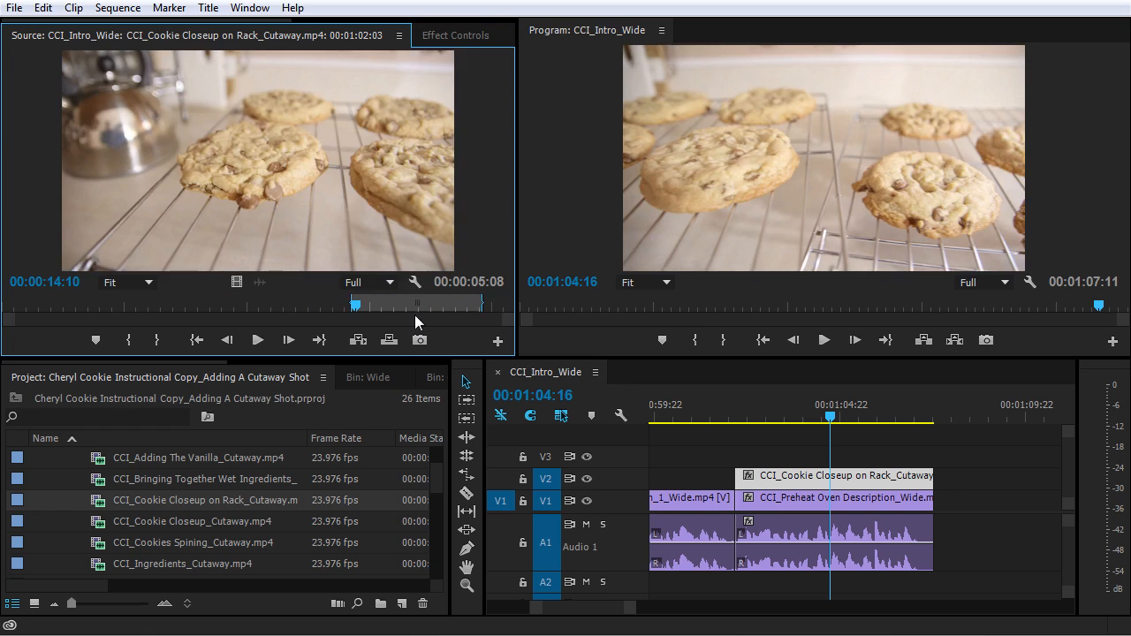
left_click(729, 414)
key("space")
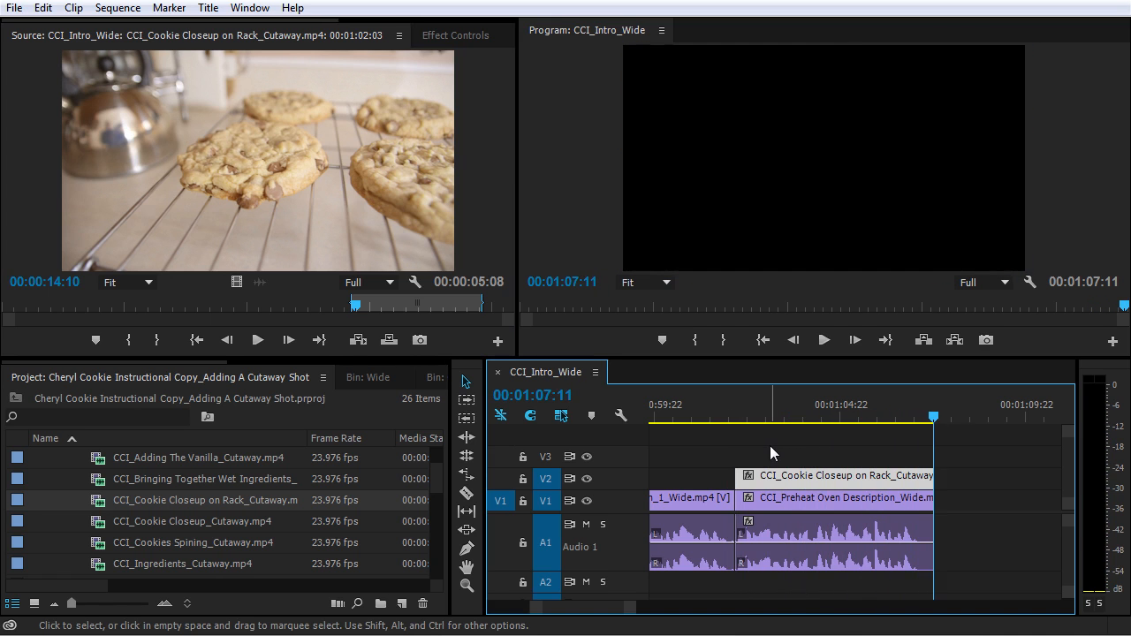
In the shot list document, highlight the clip names from CCI_Butter Melt Instructions_Wide through CCI_Adding The Eggs_Cutaway
left_click(732, 415)
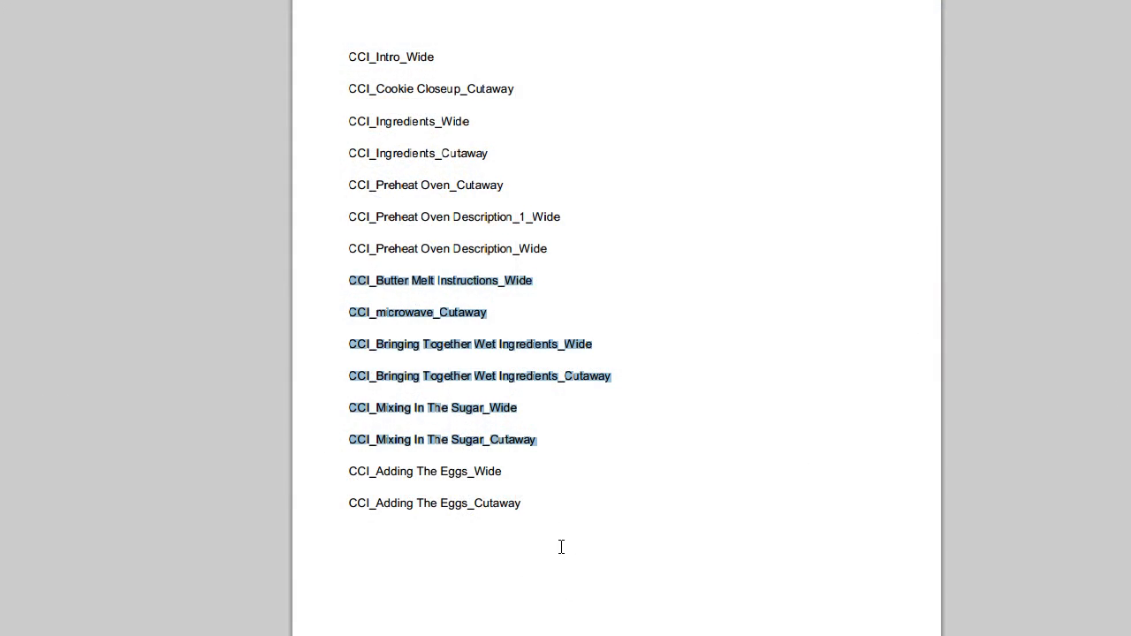
left_click(529, 511, "shift")
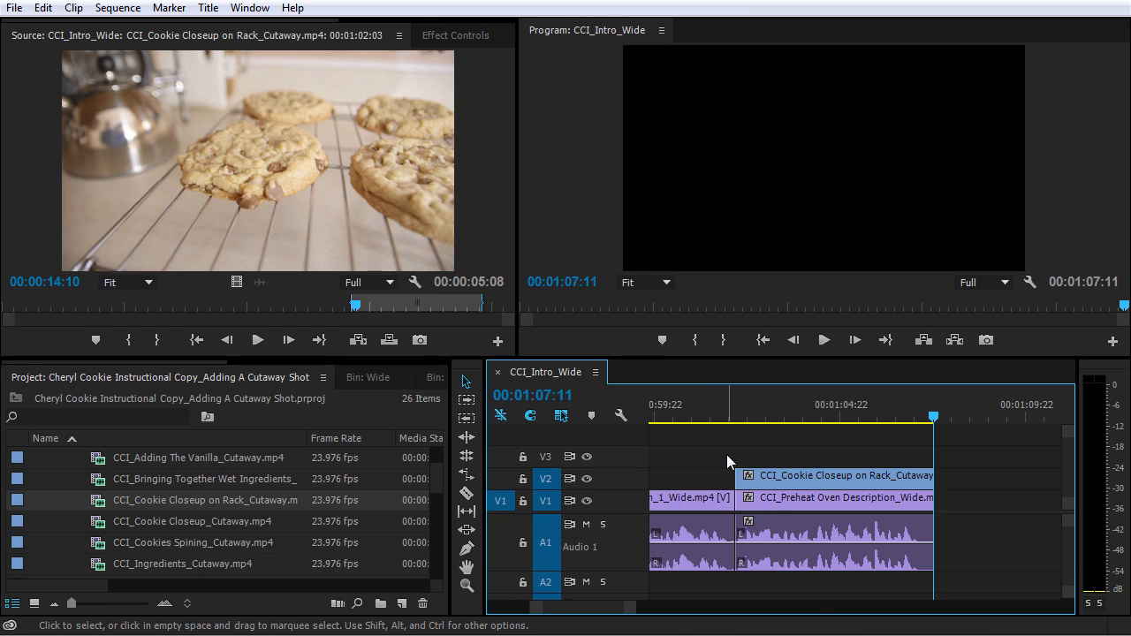
Play back the whole sequence from the beginning to review all the placed cutaways
key("Home")
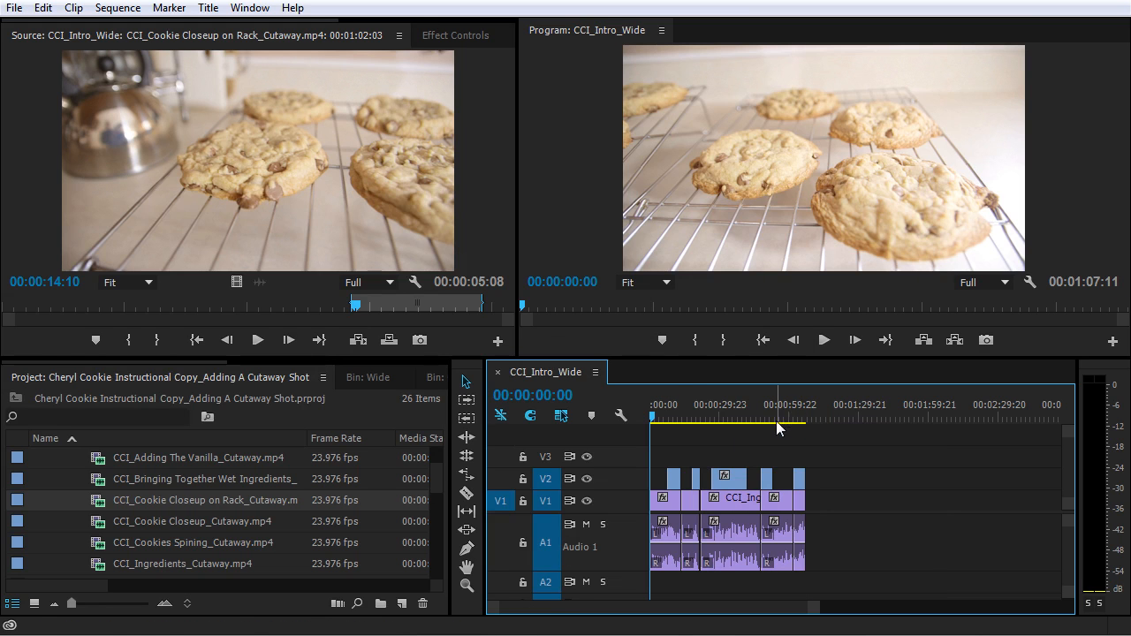
key("space")
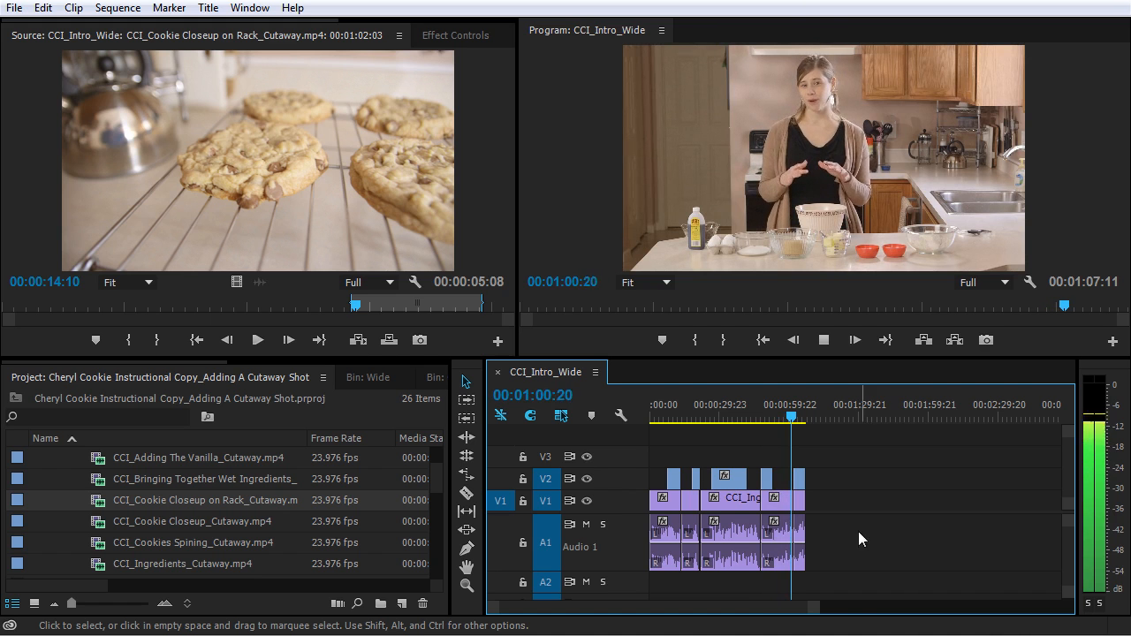
scroll(770, 475, "up", 3)
scroll(775, 471, "up", 4)
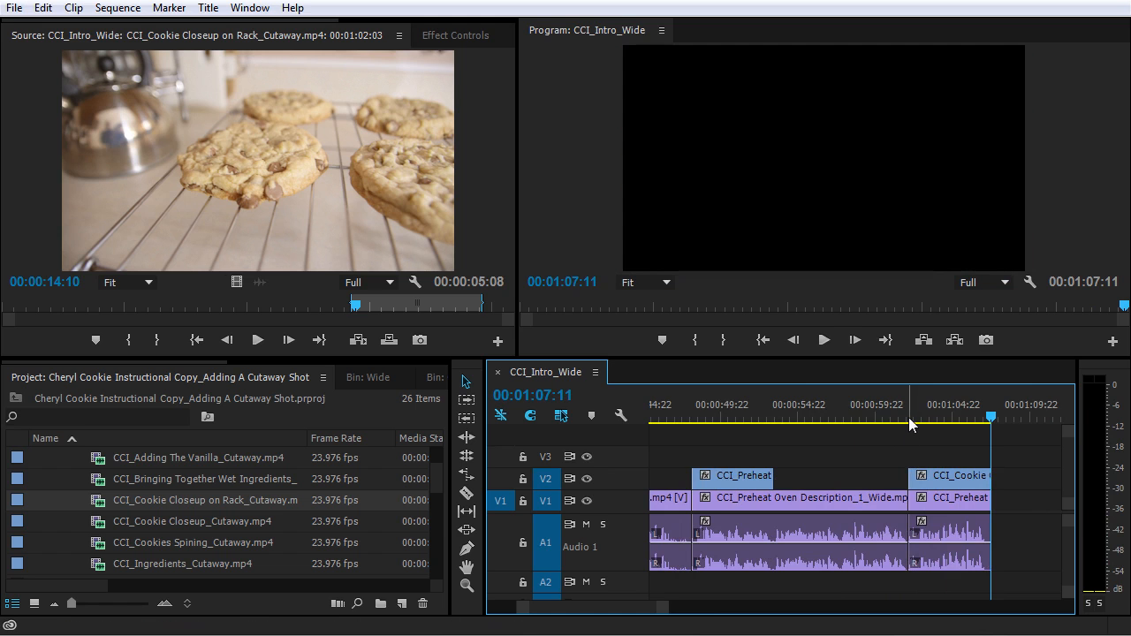
Play back from about 00:01:01:10 across the cut into the cookie rack cutaway, stopping at 00:01:02:10
key("minus")
key("minus")
key("minus")
key("equal")
key("equal")
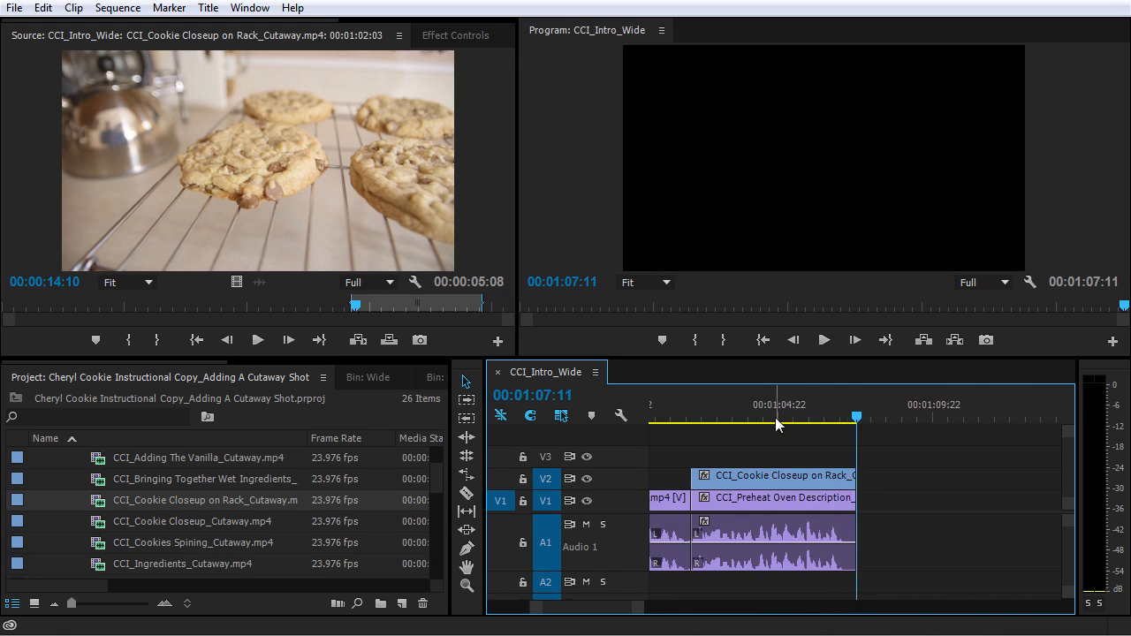
key("minus")
left_click(764, 414)
key("equal")
key("equal")
key("equal")
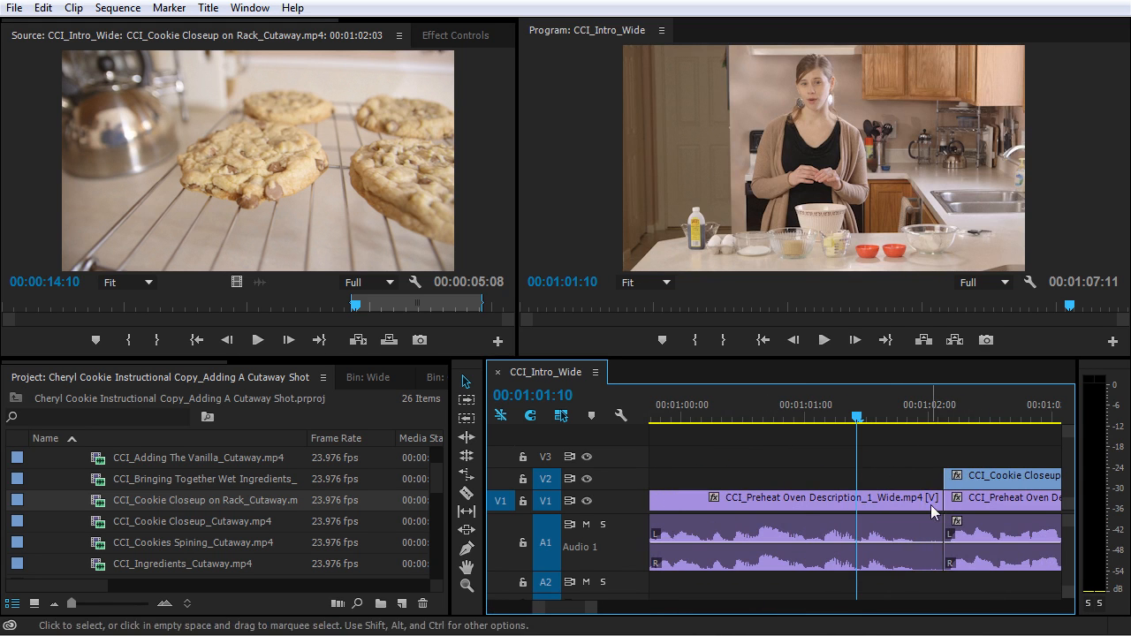
left_click(919, 502)
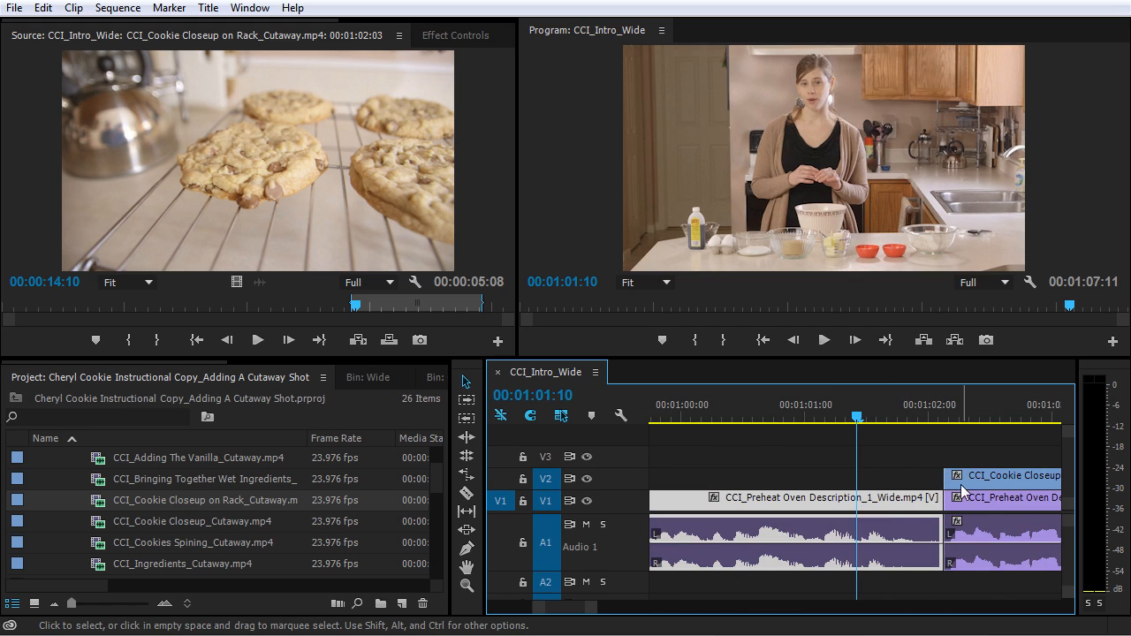
left_click_drag(879, 415, 725, 445)
key("space")
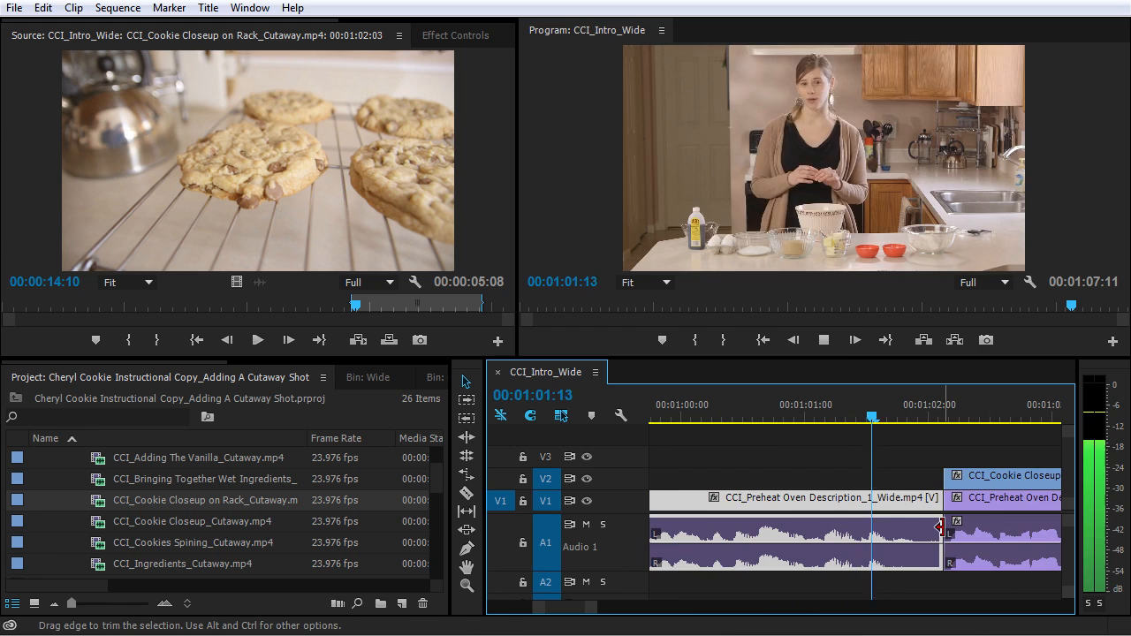
key("space")
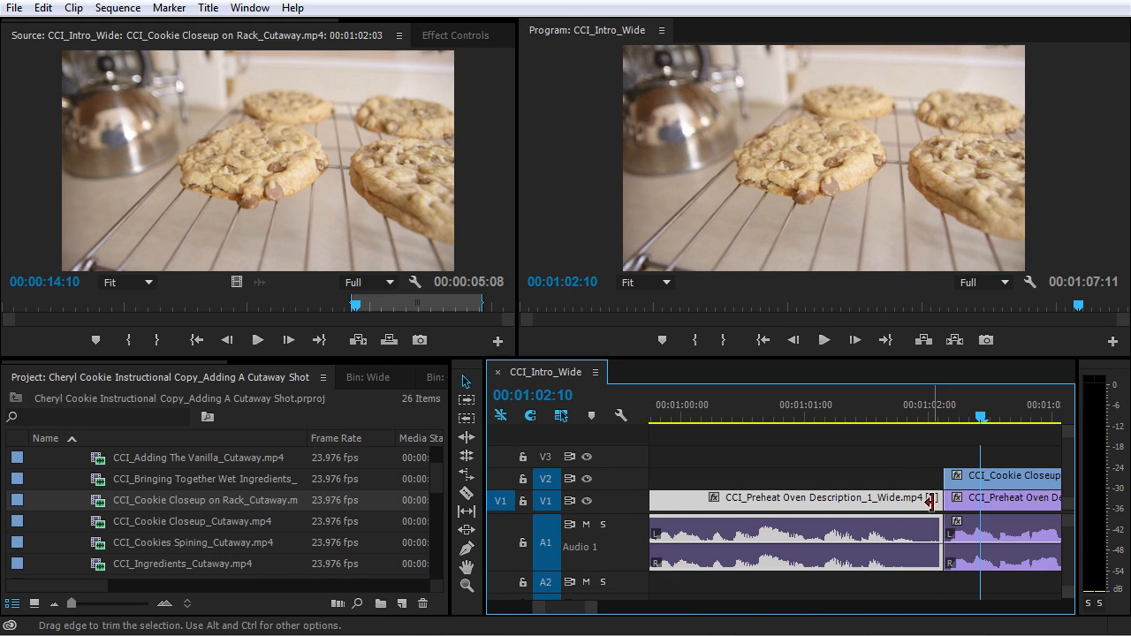
Ripple-extend the end of CCI_Preheat Oven Description_1_Wide.mp4 to 00:01:02:10, shifting the following clips with it
left_click(930, 501)
left_click(932, 500, "ctrl")
left_click_drag(932, 501, 977, 502)
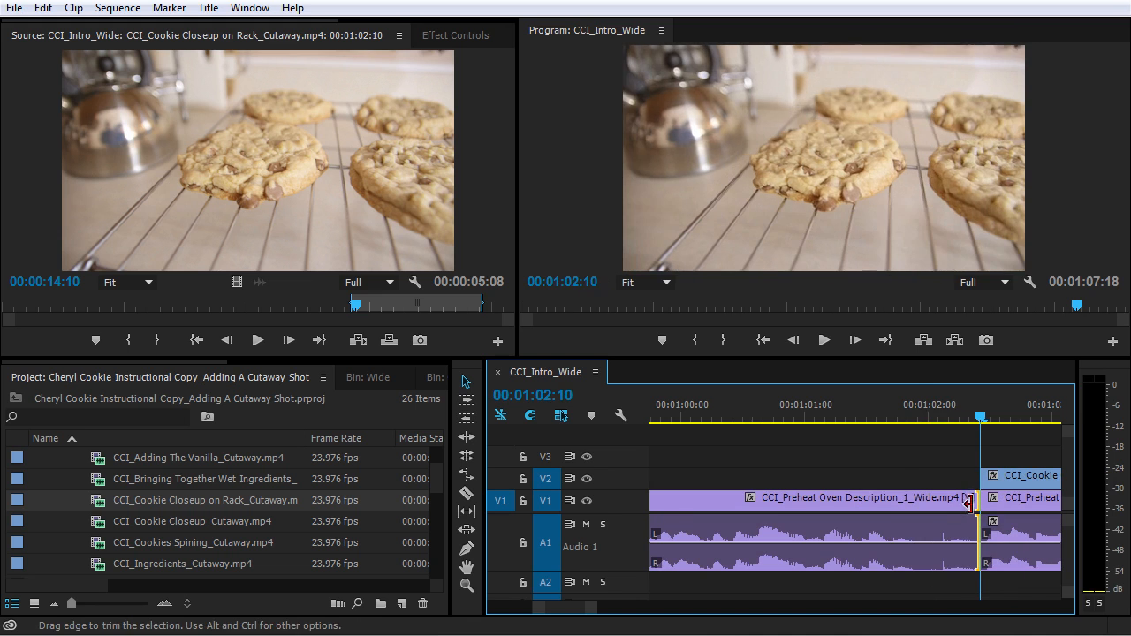
Play back the retimed cut and the cookie rack cutaway near the end of the sequence
left_click(867, 414)
key("space")
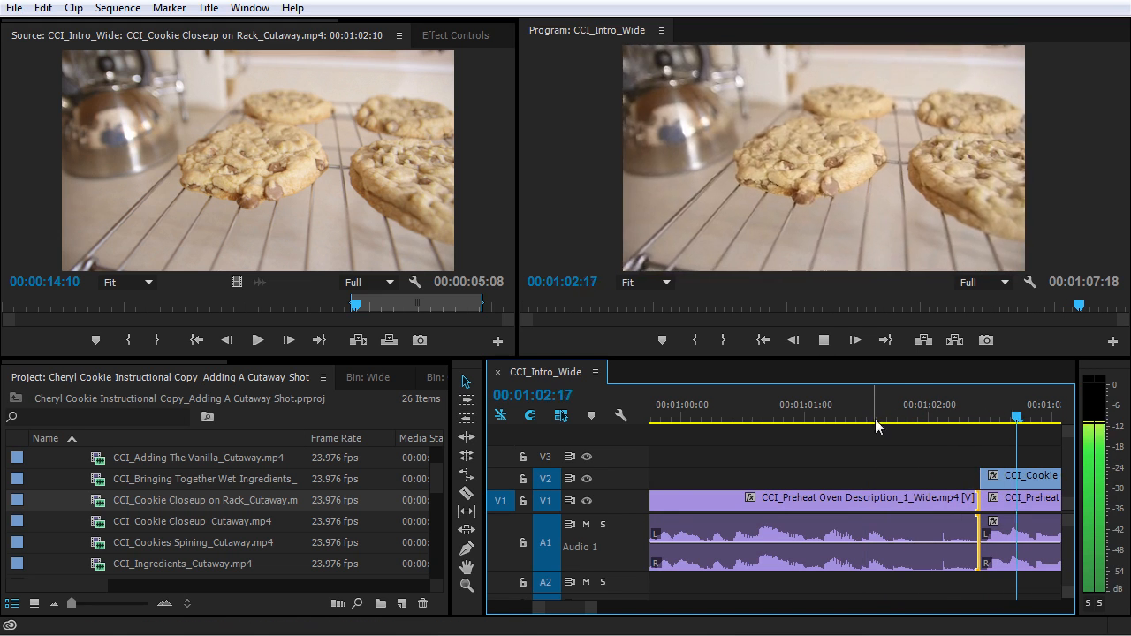
key("minus")
mouse_move(686, 409)
left_mouse_down()
mouse_move(732, 418)
mouse_move(687, 416)
left_mouse_up()
key("space")
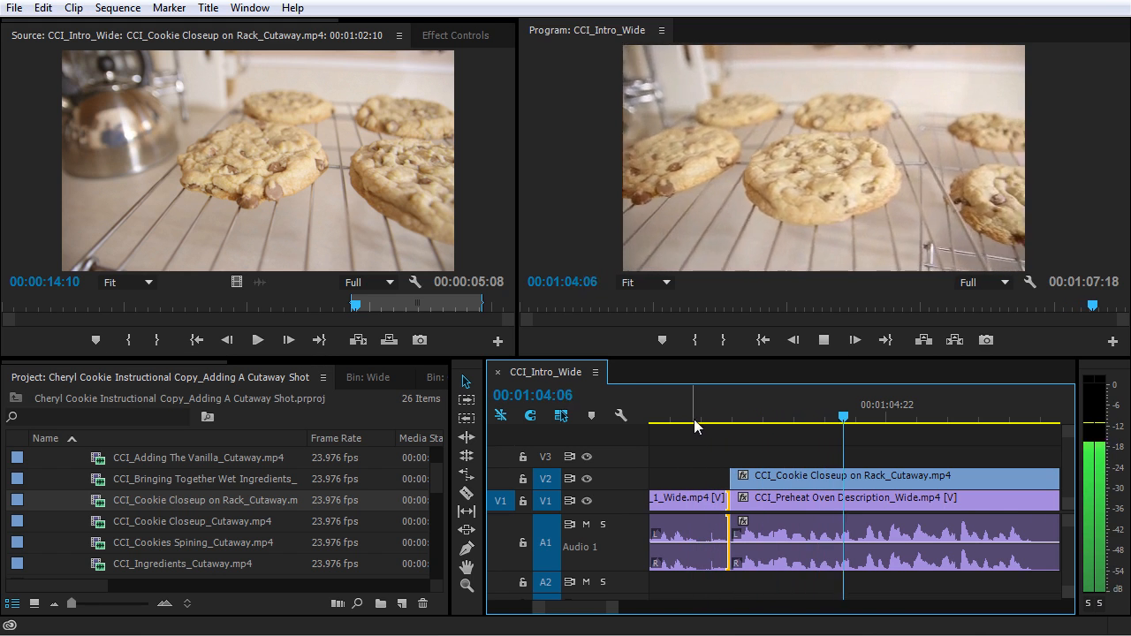
key("minus")
key("minus")
key("minus")
key("minus")
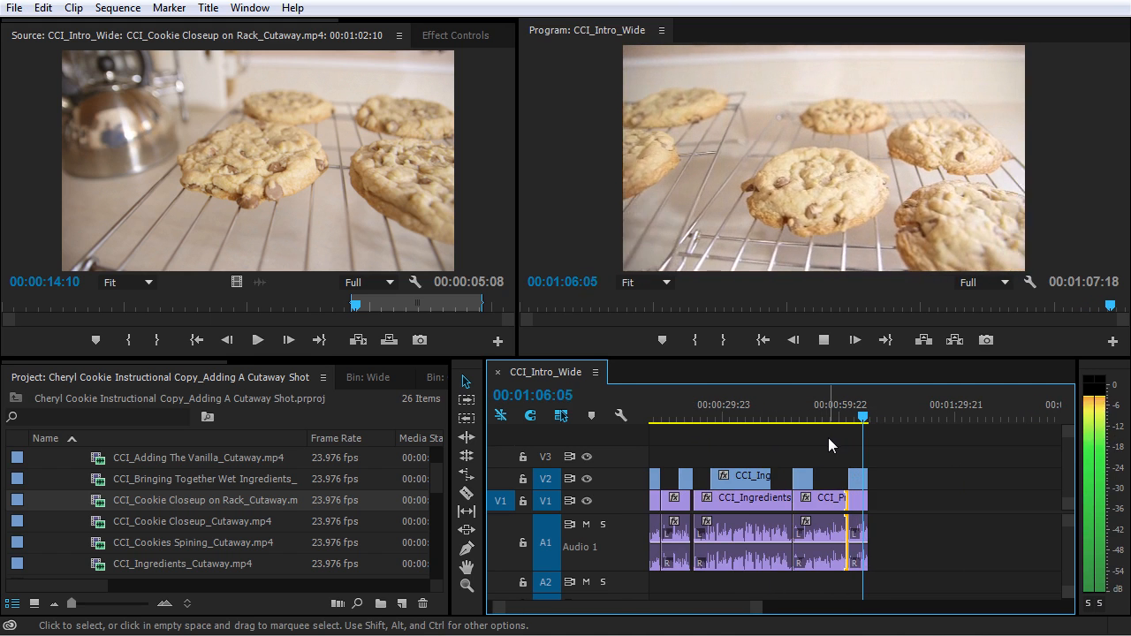
key("space")
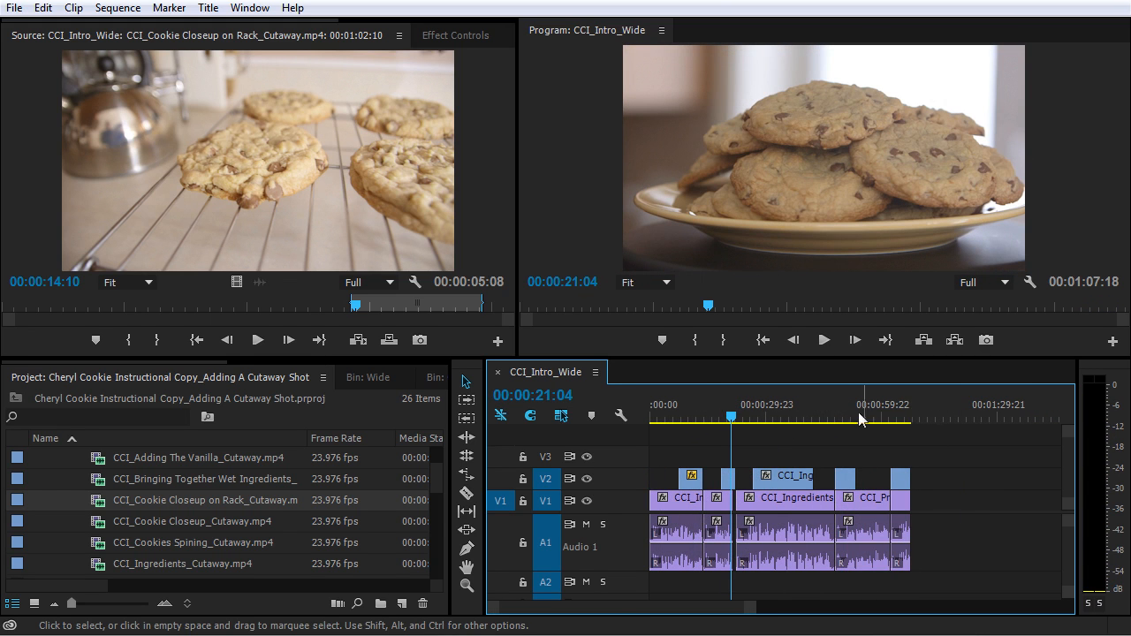